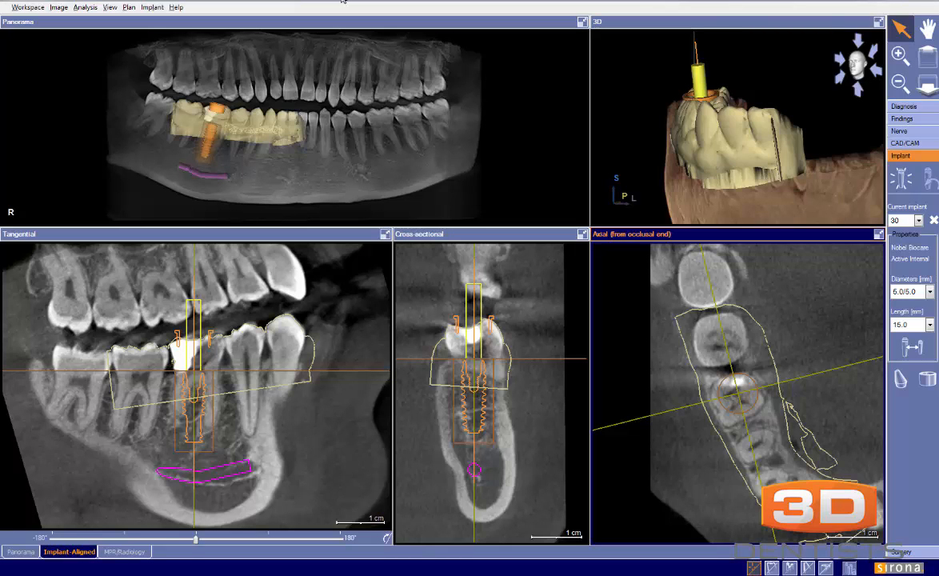
- Turn off clipping of the volume along the active slice in the 3D view and rotate the jaw to its side
right_click(699, 89)
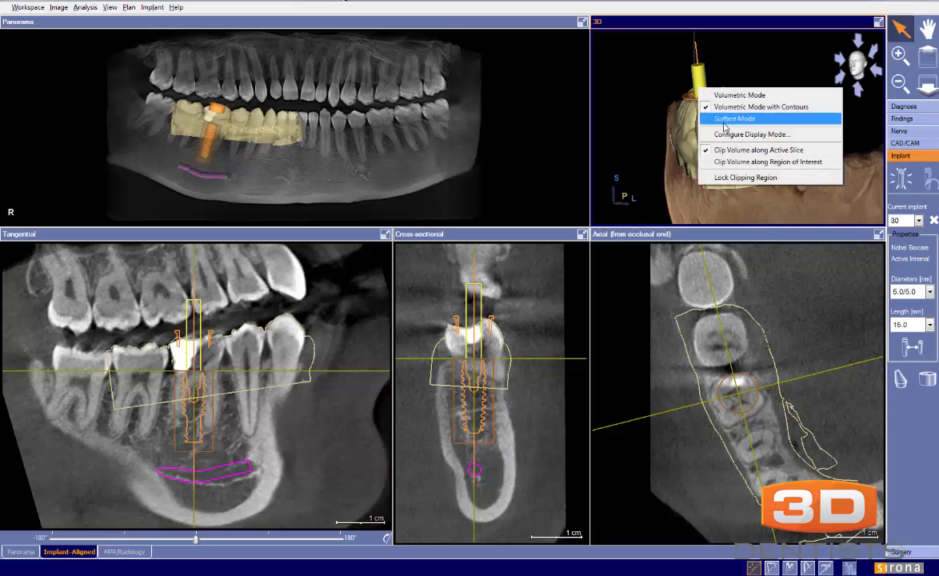
click(732, 154)
drag(692, 148, 804, 144)
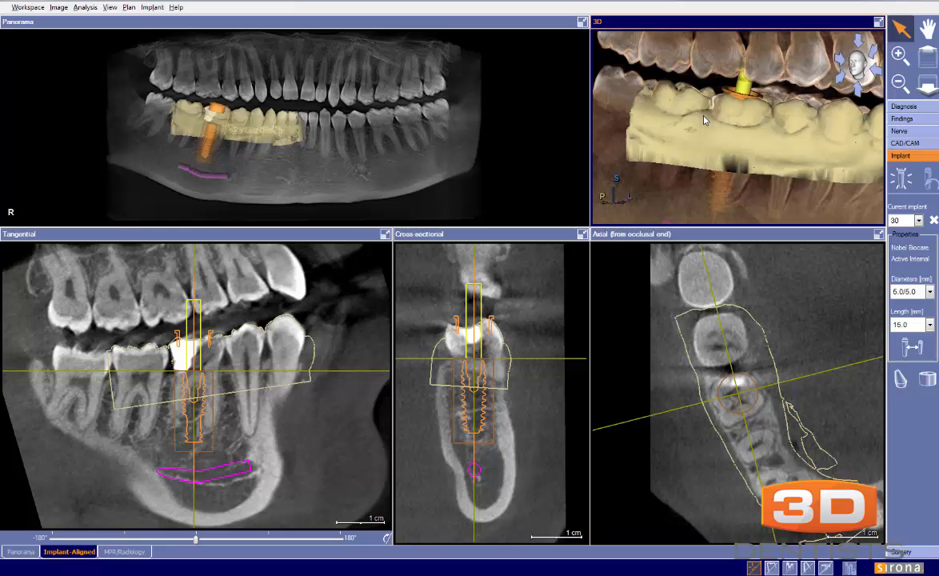
- Raise the axial slice to the crown level of the lower teeth and look over the list of plans
drag(652, 393, 654, 360)
click(563, 293)
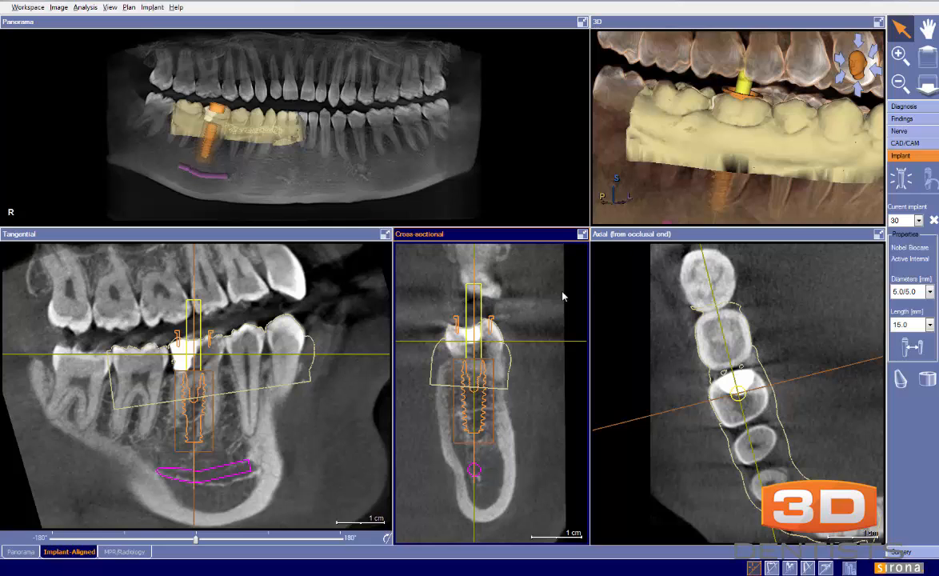
click(128, 7)
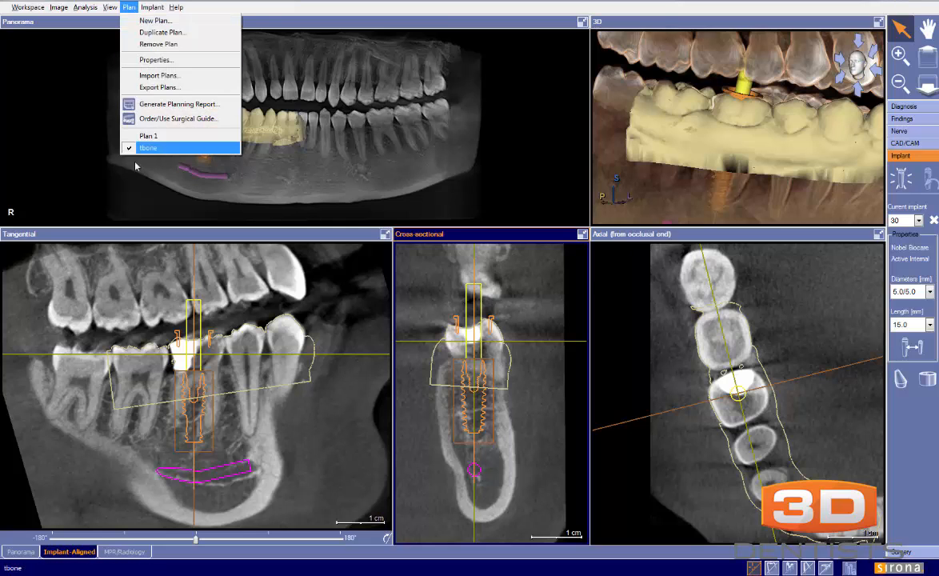
click(153, 7)
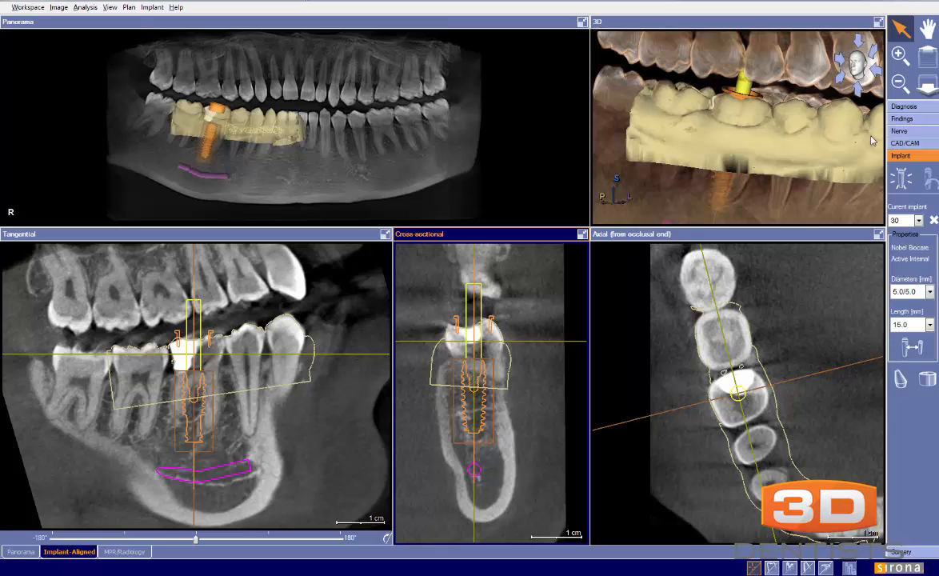
- Hide the optical impression I30 and inspect the lower teeth around the implant in an enlarged panorama view
click(905, 142)
click(915, 216)
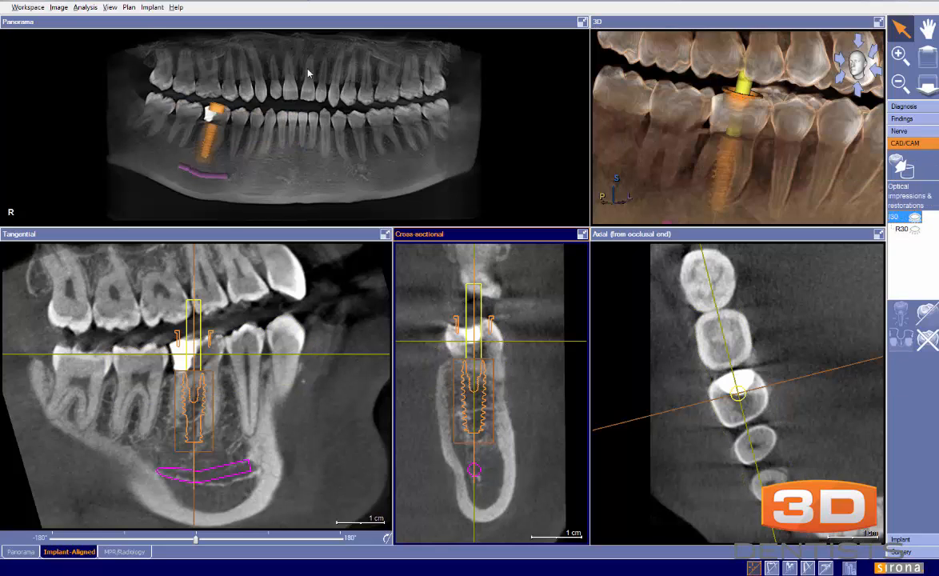
click(583, 23)
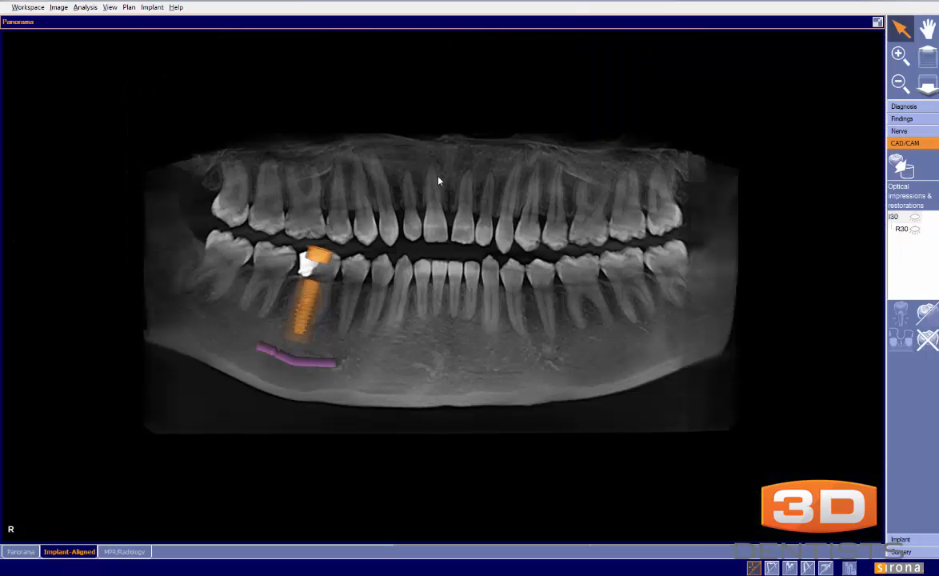
middle_drag(477, 232, 446, 232)
scroll(398, 226, up, 5)
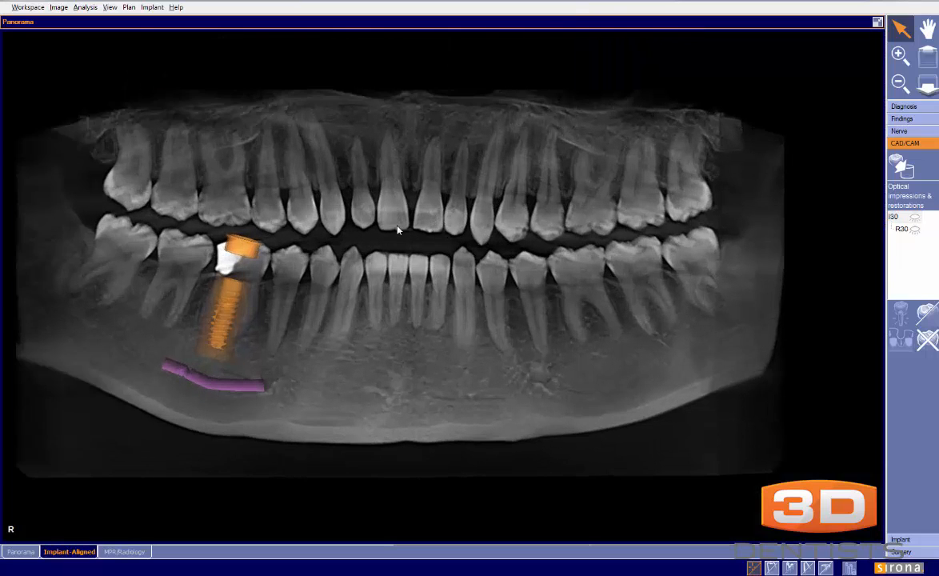
scroll(390, 235, down, 1)
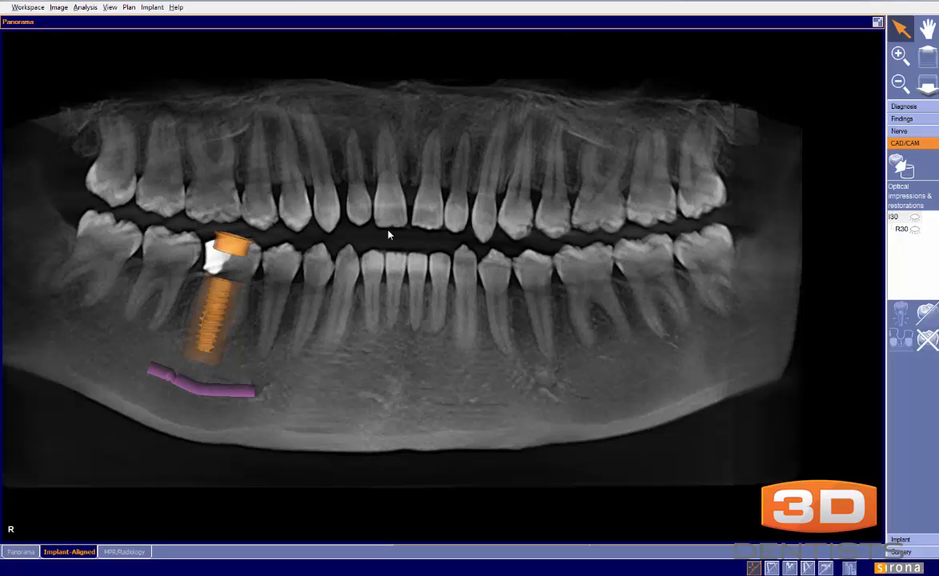
- Show the optical impression I30 again and return to implant planning in the multi-view layout
click(915, 217)
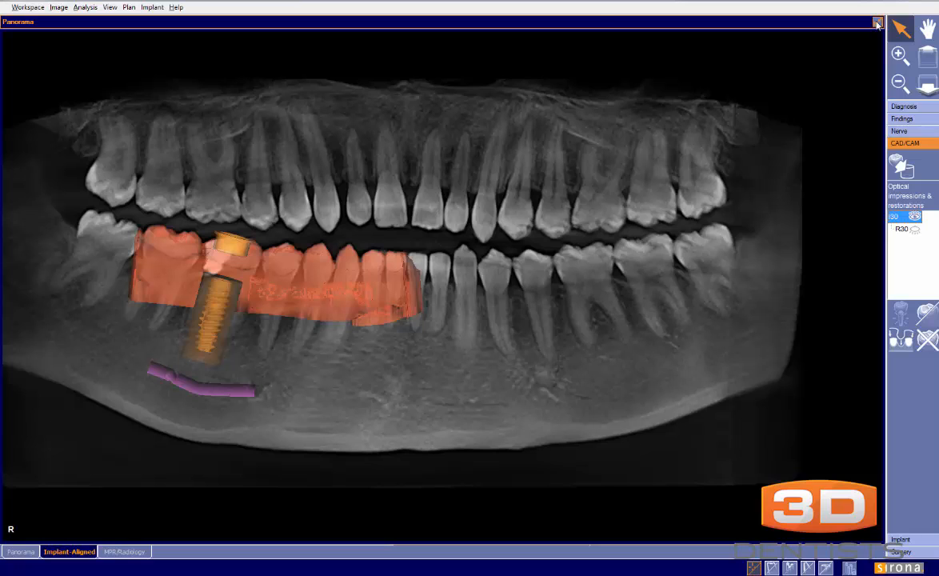
click(877, 23)
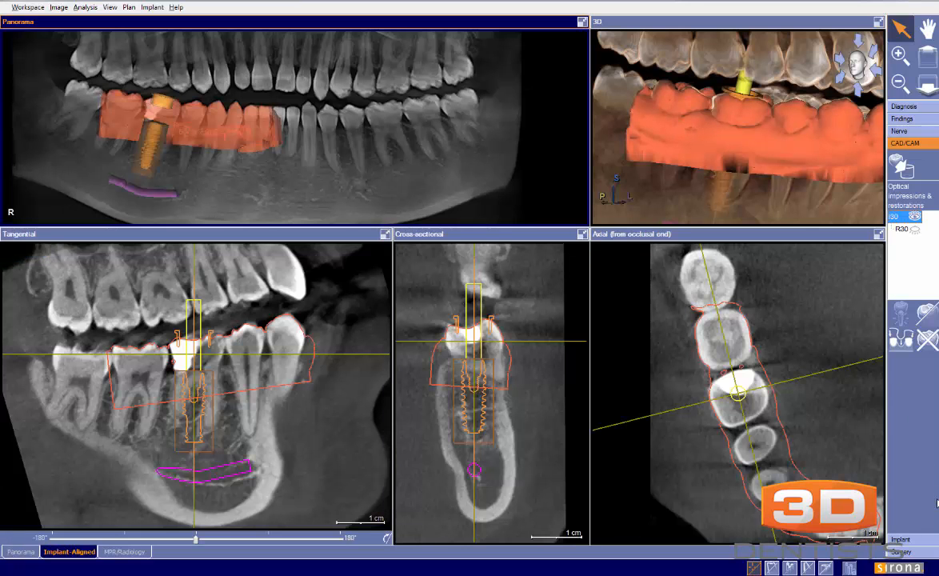
click(901, 539)
drag(665, 197, 704, 183)
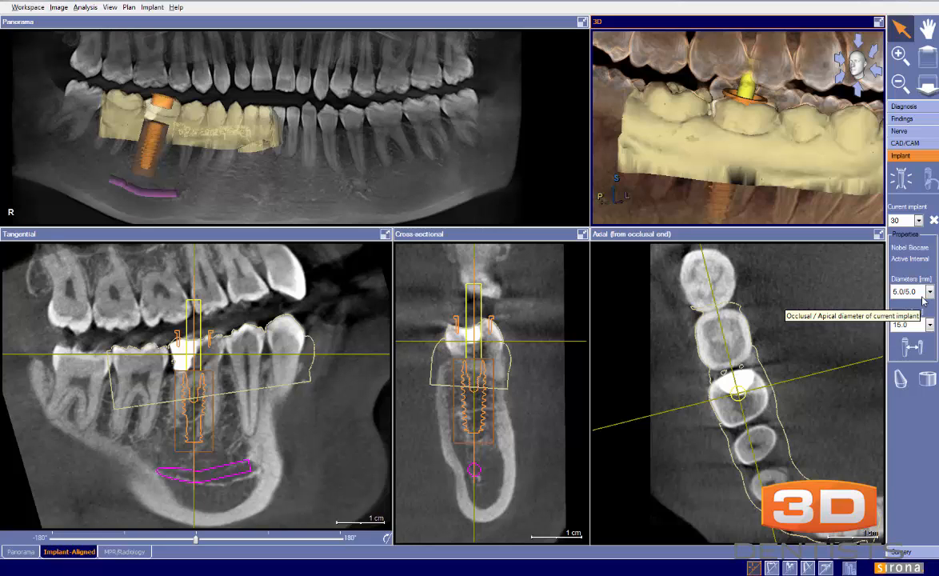
- Rotate the tangential slice a few degrees around implant 30's axis and enlarge the tangential view
click(306, 420)
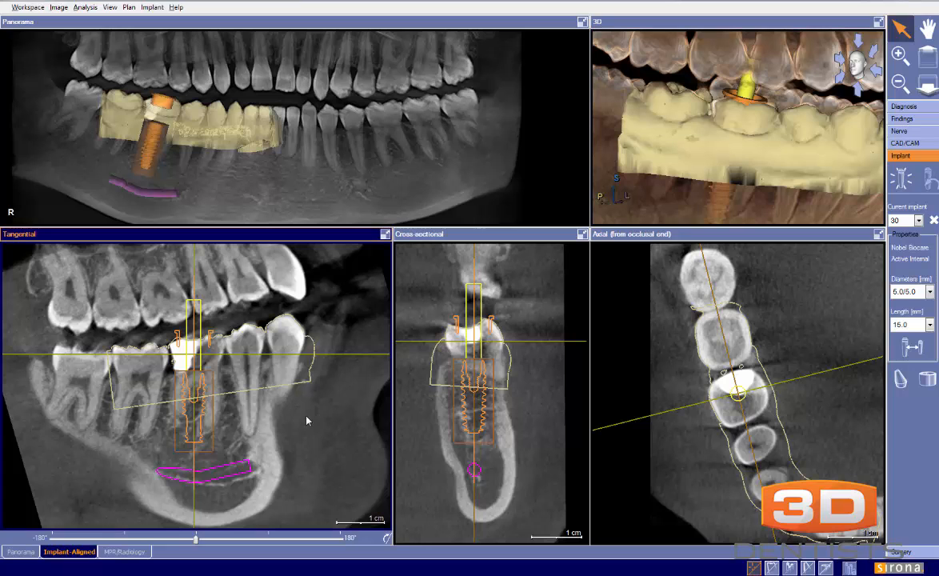
drag(195, 538, 192, 540)
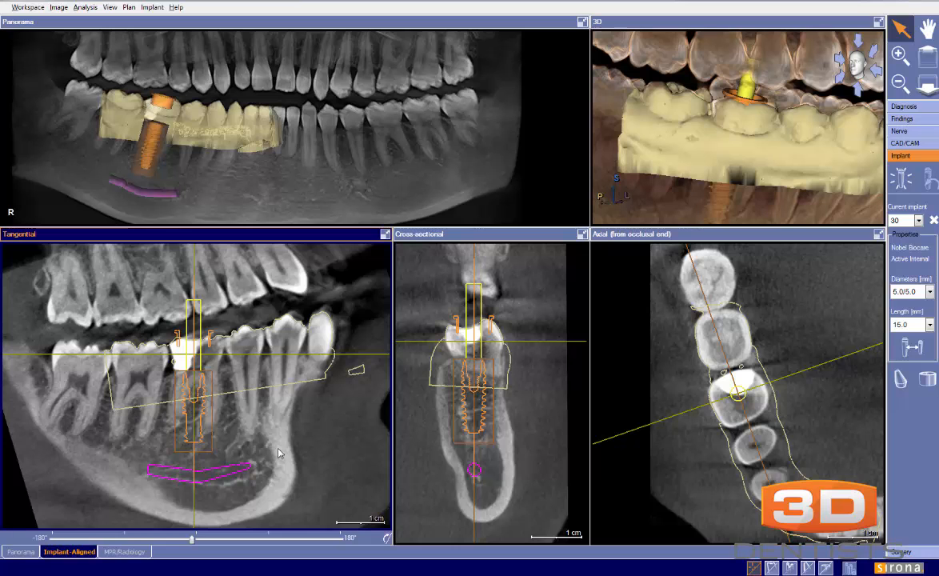
scroll(278, 453, up, 4)
scroll(278, 453, down, 3)
scroll(266, 433, up, 2)
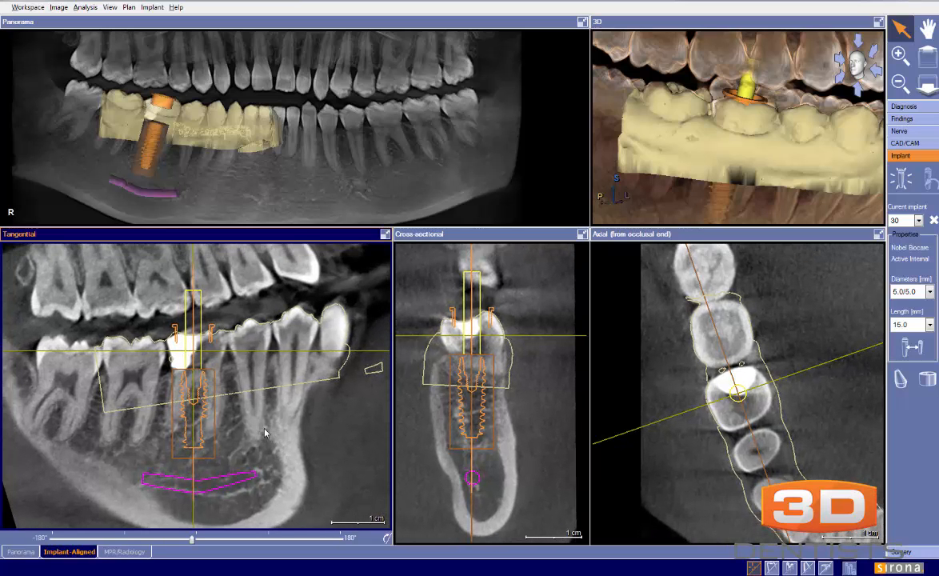
click(386, 234)
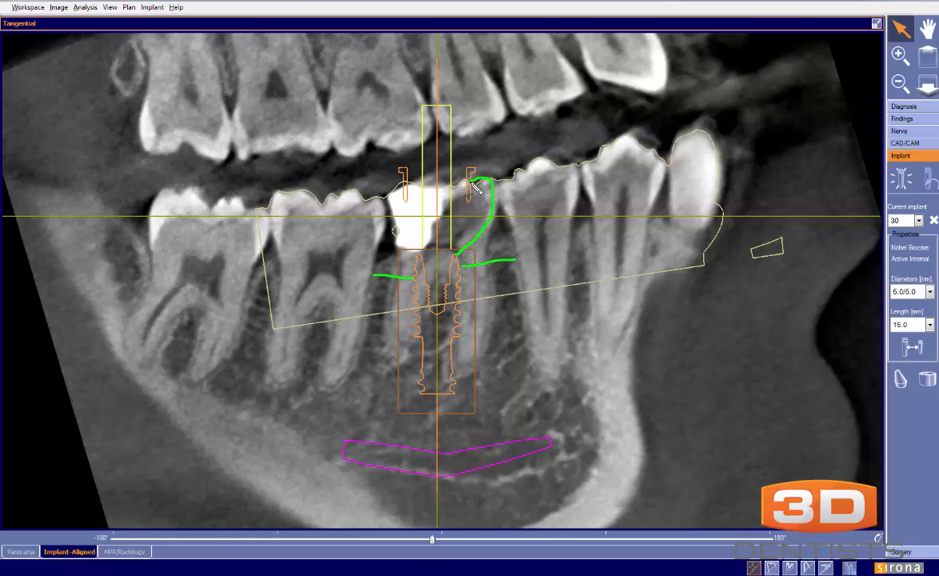
- Sketch the crown outline over implant 30, mark the space on its mesial side, and clear the sketch
mouse_move(445, 186)
mouse_down()
mouse_move(394, 187)
mouse_move(392, 218)
mouse_move(417, 258)
mouse_up()
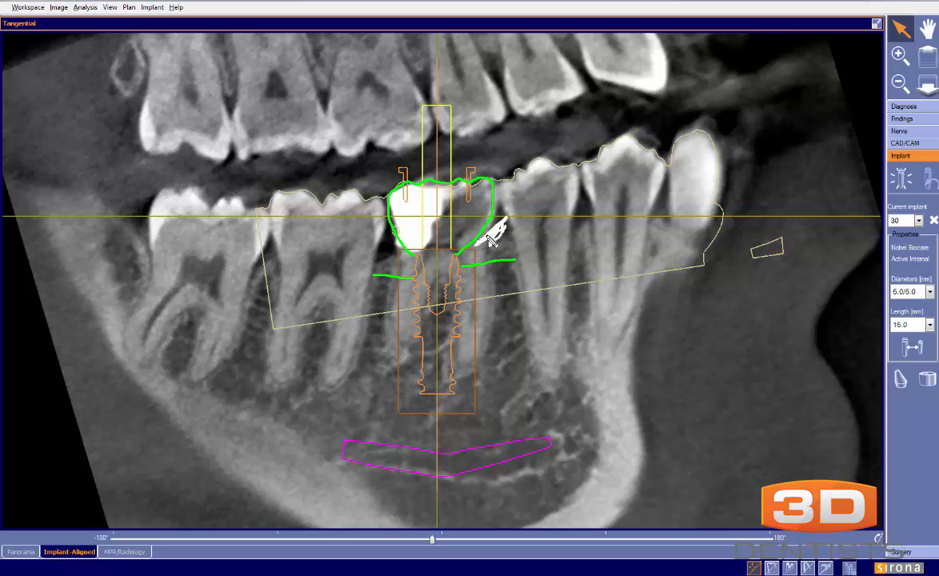
drag(480, 244, 466, 251)
mouse_move(459, 156)
mouse_down()
mouse_move(509, 254)
mouse_move(448, 188)
mouse_move(471, 244)
mouse_up()
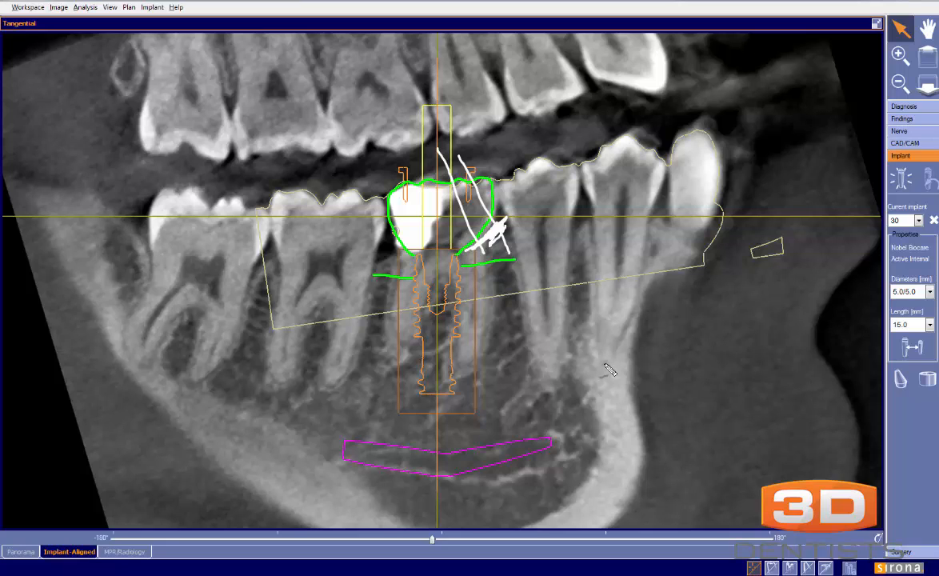
key(Escape)
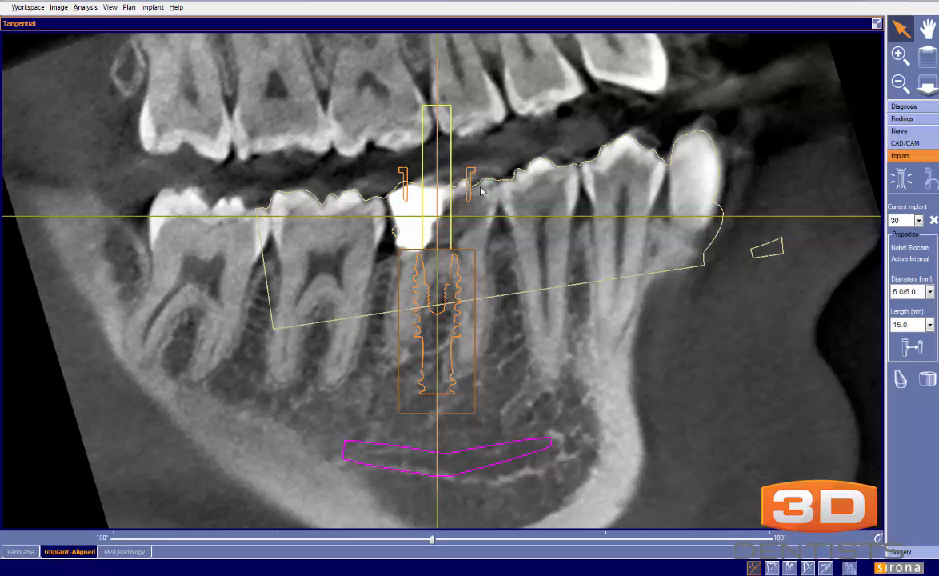
- Shift implant 30 slightly mesially in the tangential view and check it with a temporary sketch of the crown and bone level
drag(432, 284, 441, 284)
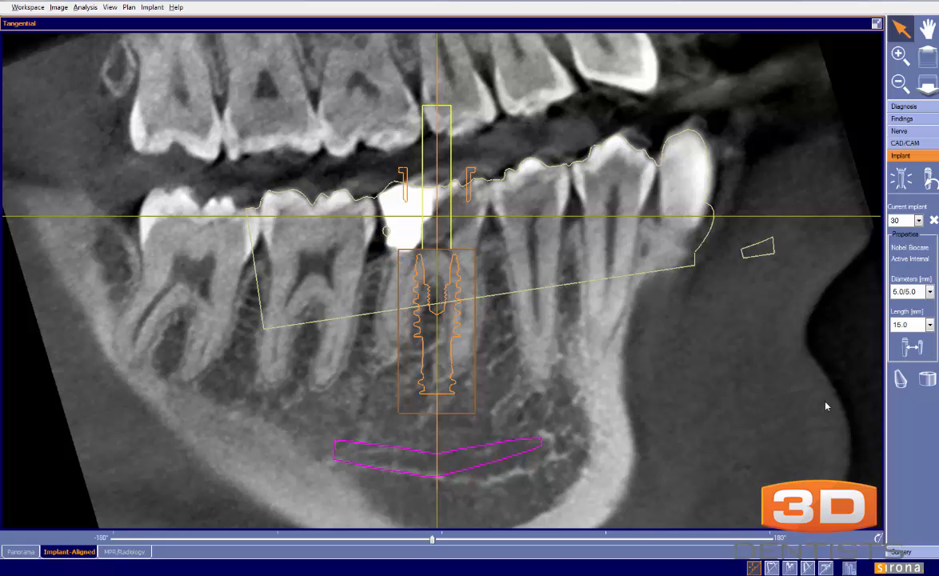
mouse_move(455, 255)
mouse_down()
mouse_move(490, 209)
mouse_move(468, 170)
mouse_move(430, 175)
mouse_move(370, 204)
mouse_move(418, 256)
mouse_move(505, 265)
mouse_up()
drag(415, 272, 364, 271)
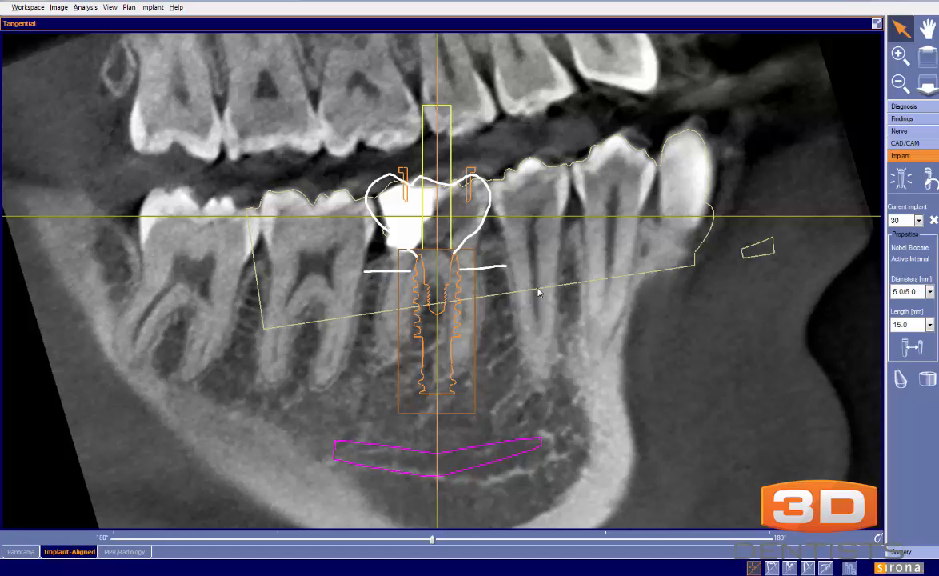
key(Escape)
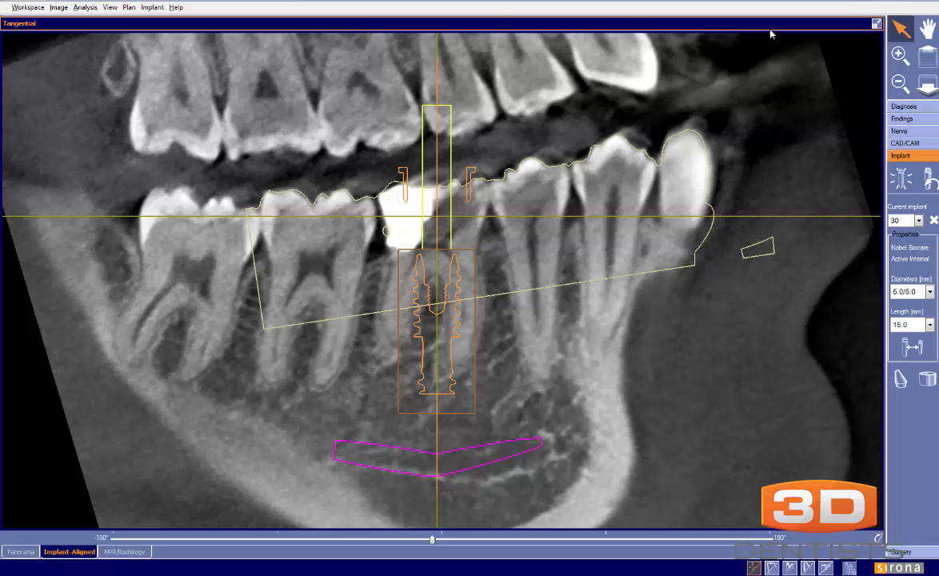
click(875, 24)
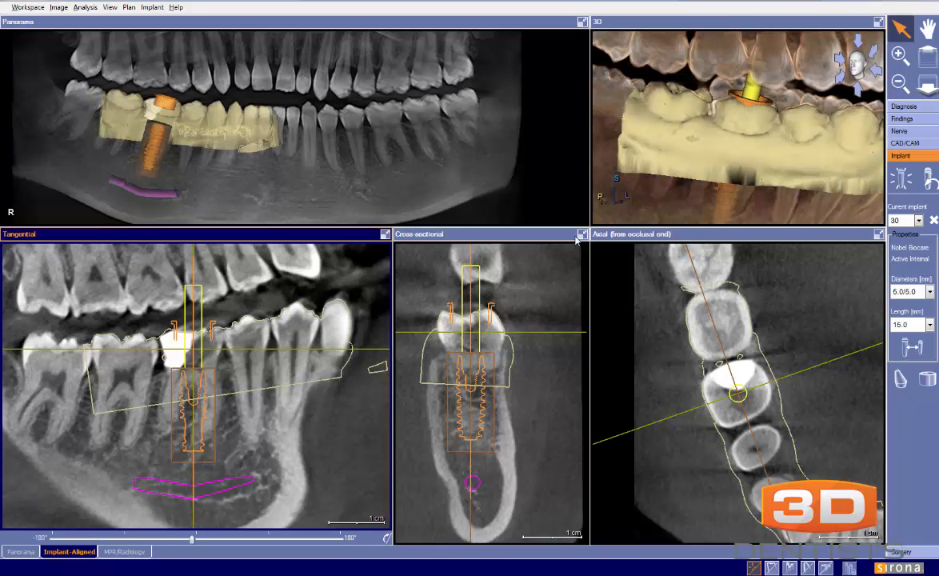
- Enlarge the cross-sectional view, sketch the outer ridge contours and horizontal bone width beside implant 30, and clear the sketch
click(583, 235)
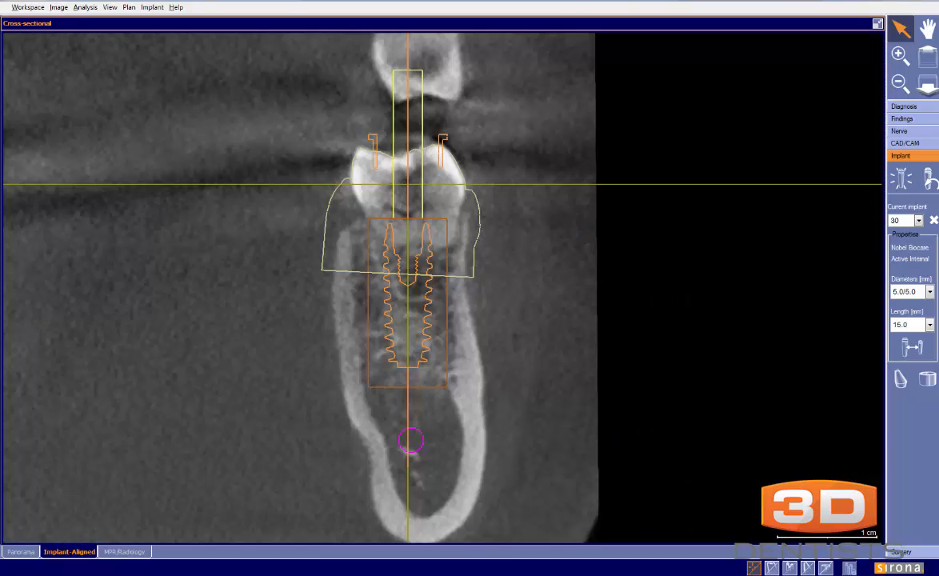
drag(463, 147, 481, 319)
mouse_move(321, 112)
mouse_down()
mouse_move(325, 263)
mouse_move(349, 406)
mouse_up()
mouse_move(429, 266)
mouse_down()
mouse_move(460, 268)
mouse_move(334, 271)
mouse_move(342, 275)
mouse_up()
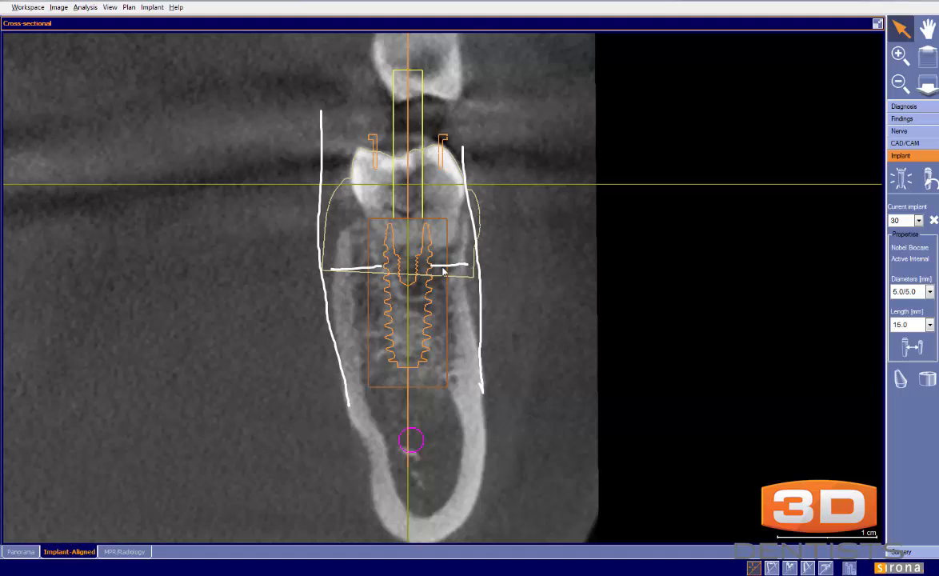
key(Escape)
- Fine-tune implant 30's sideways position under the crown in the cross-sectional view and restore the multi-view layout
drag(408, 278, 405, 280)
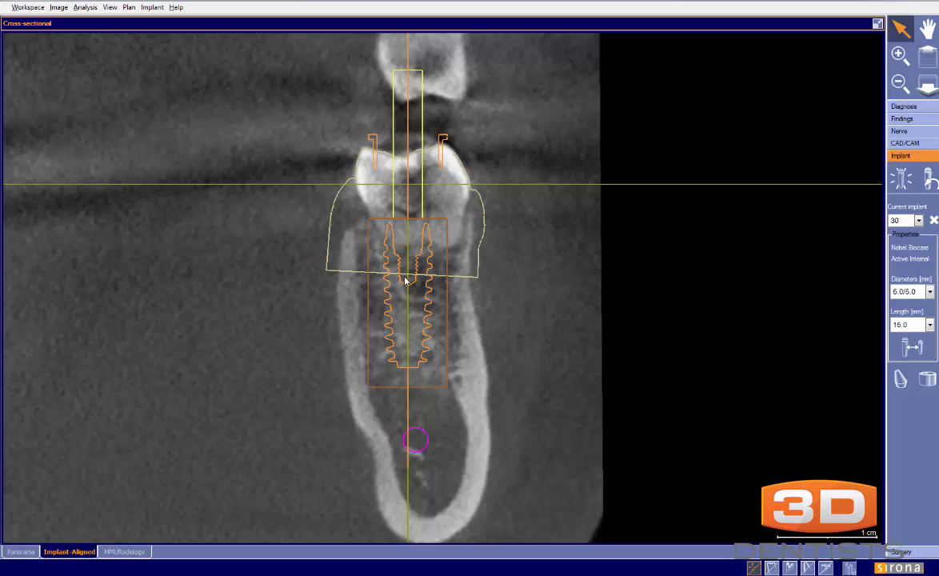
drag(405, 280, 410, 281)
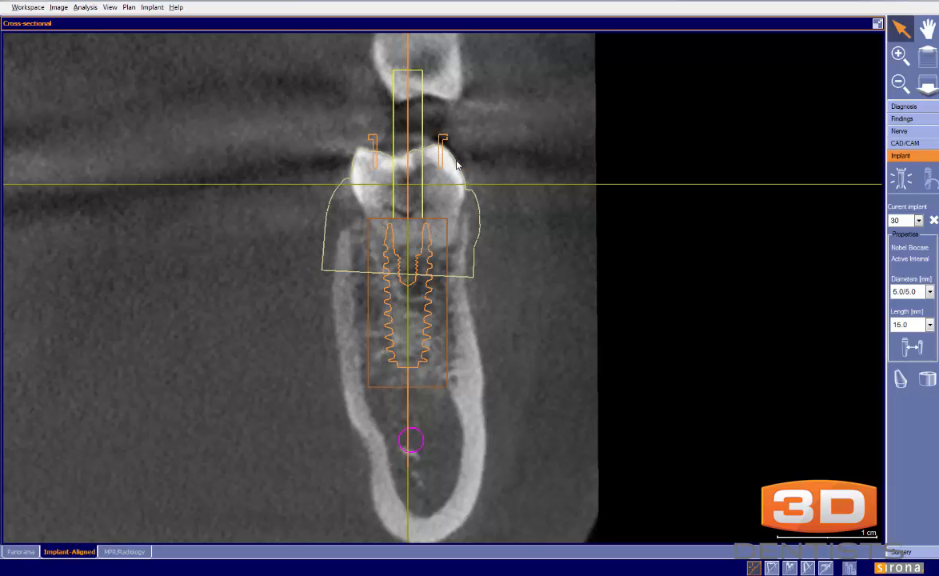
scroll(457, 161, up, 4)
middle_drag(457, 161, 479, 280)
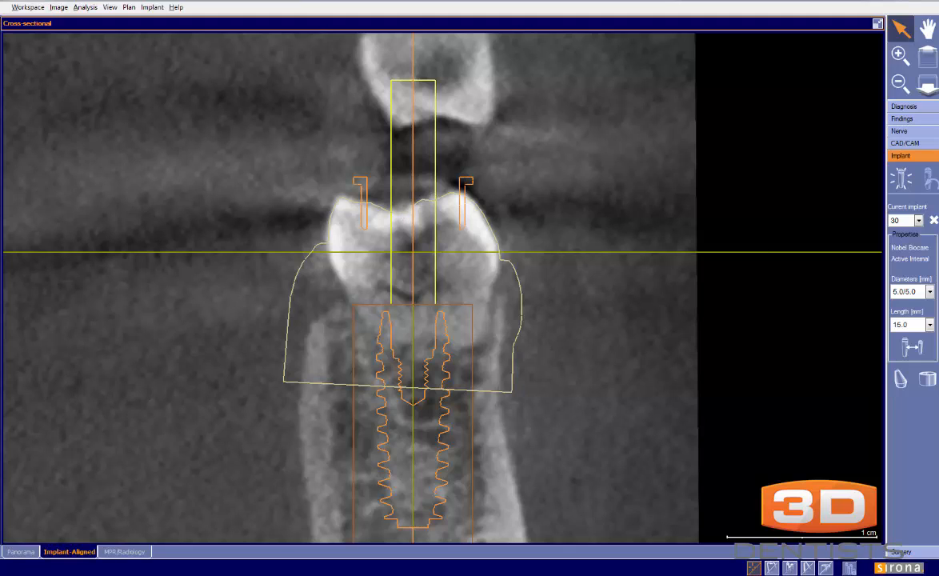
drag(393, 207, 402, 220)
drag(407, 179, 393, 179)
drag(426, 403, 415, 410)
drag(592, 389, 575, 341)
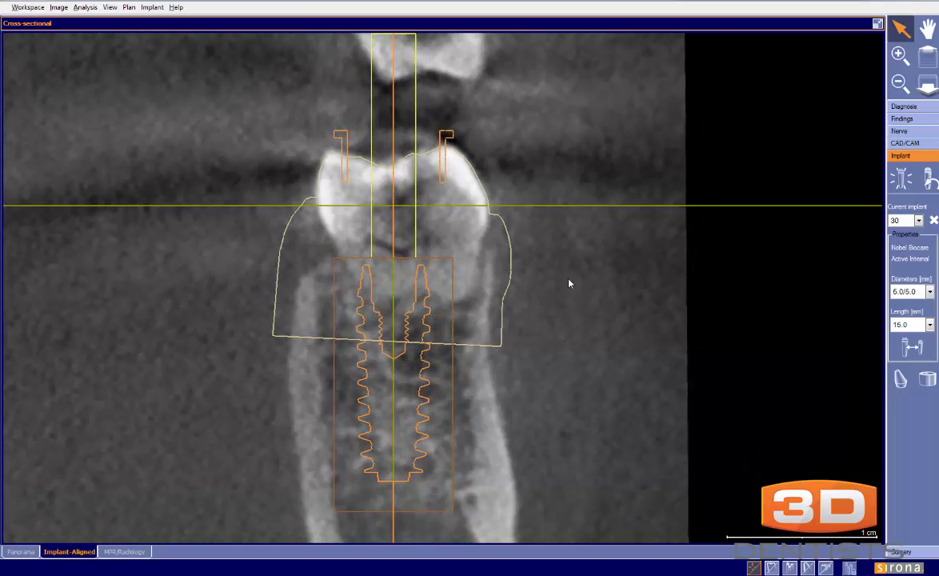
scroll(569, 276, down, 3)
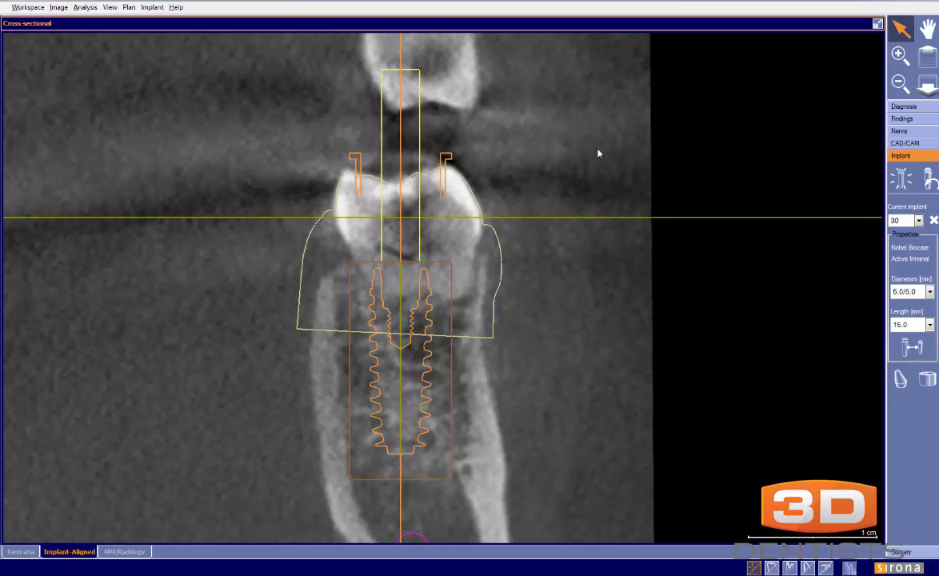
click(877, 26)
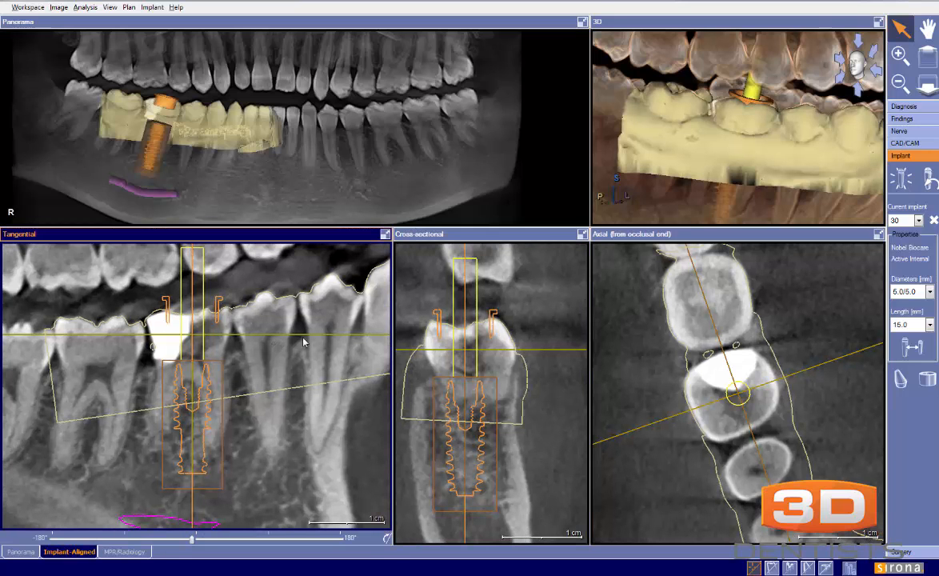
- Sketch the bone crest line beneath the crown at implant 30 in the tangential view
click(476, 390)
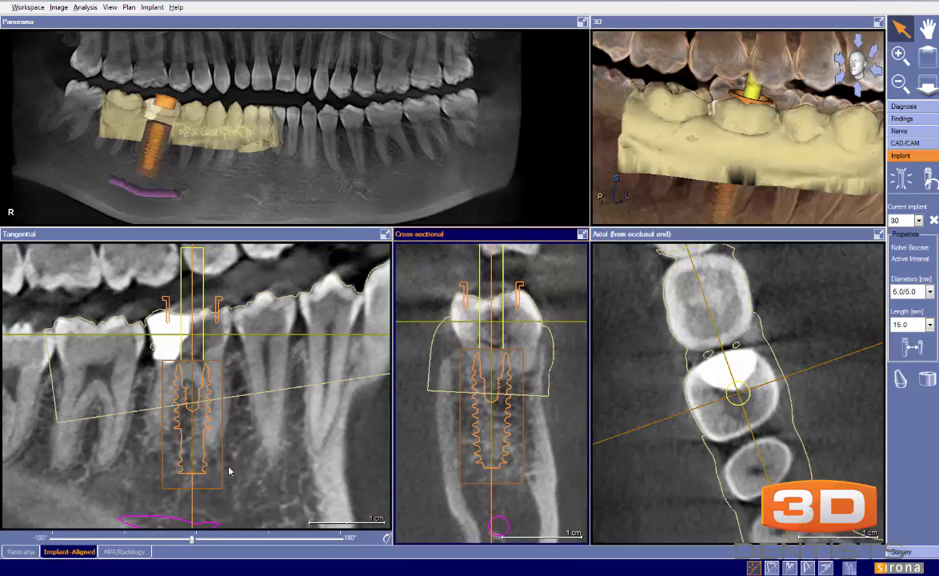
click(360, 495)
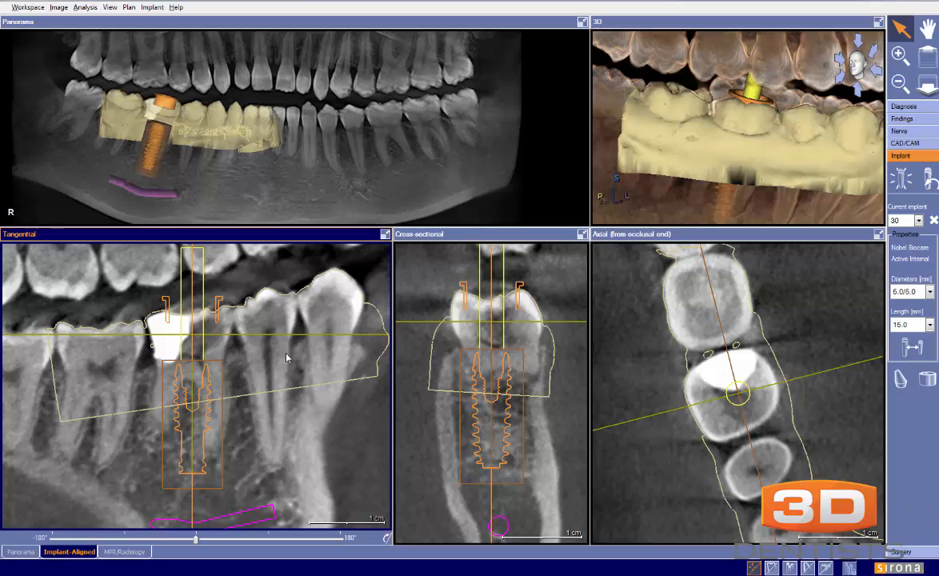
mouse_move(242, 351)
mouse_down()
mouse_move(192, 367)
mouse_move(130, 368)
mouse_move(154, 370)
mouse_up()
mouse_move(138, 367)
mouse_down()
mouse_move(243, 358)
mouse_move(211, 373)
mouse_move(158, 372)
mouse_up()
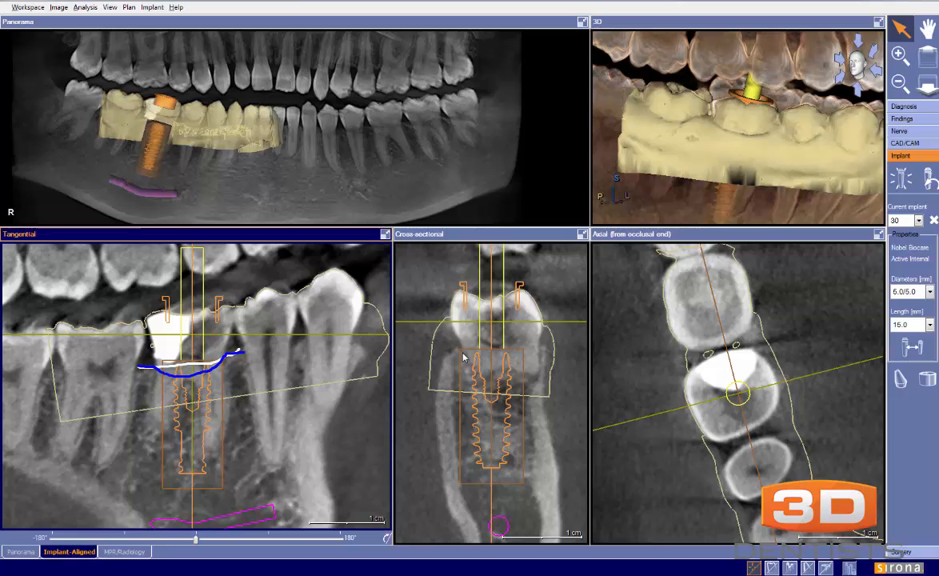
- Sketch the outer ridge contours and the horizontal bone width at implant 30's top in the cross-sectional view, and clear the sketches
mouse_move(462, 354)
mouse_down()
mouse_move(446, 360)
mouse_move(436, 412)
mouse_up()
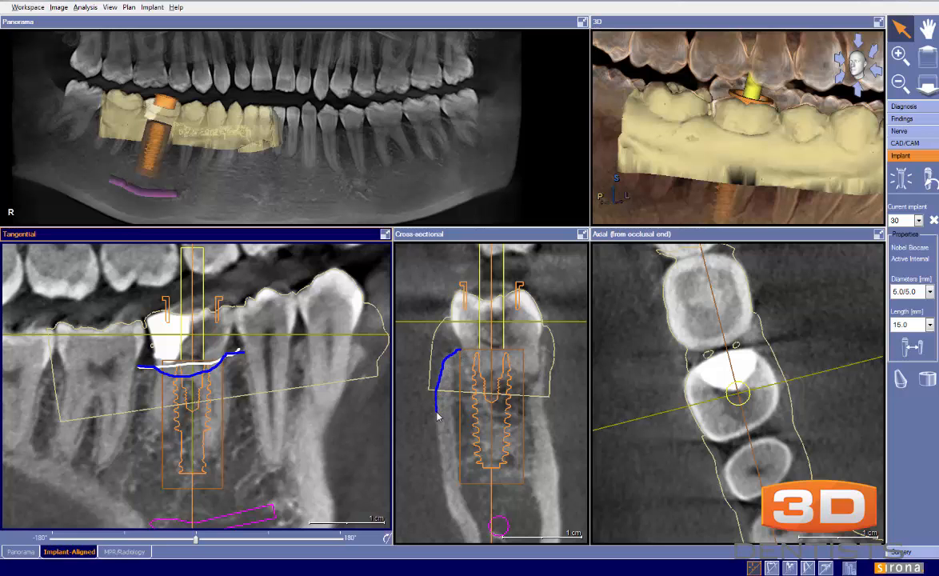
drag(540, 345, 553, 466)
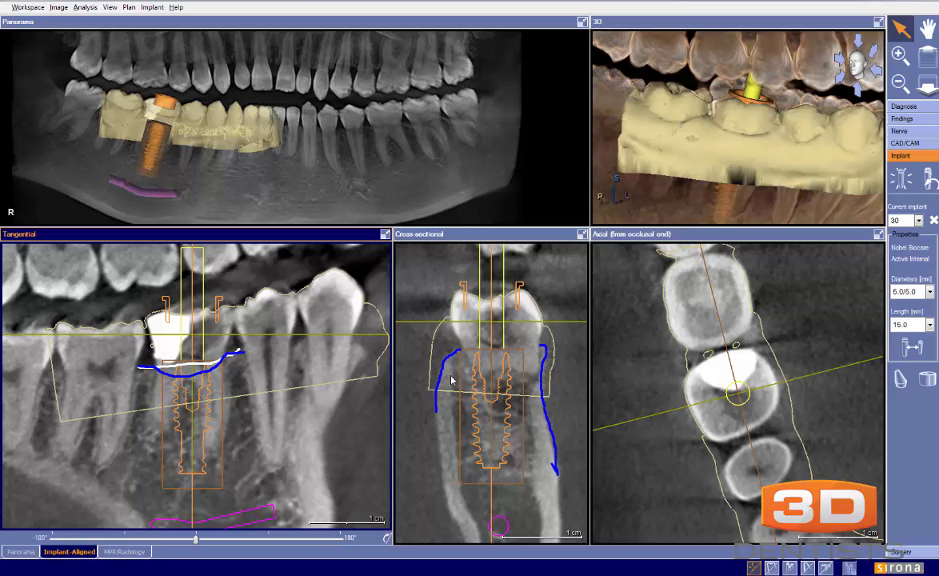
drag(438, 394, 442, 477)
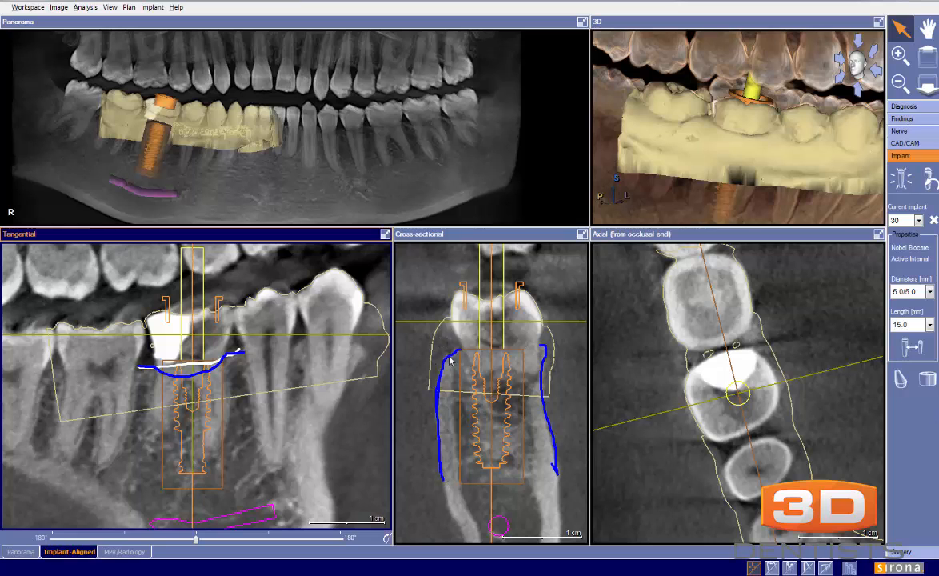
drag(448, 353, 548, 351)
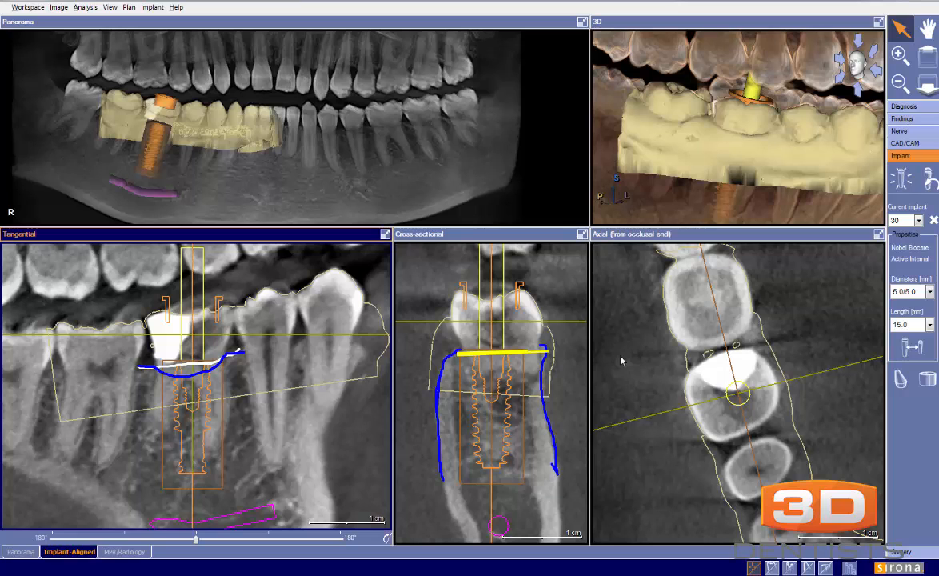
click(561, 385)
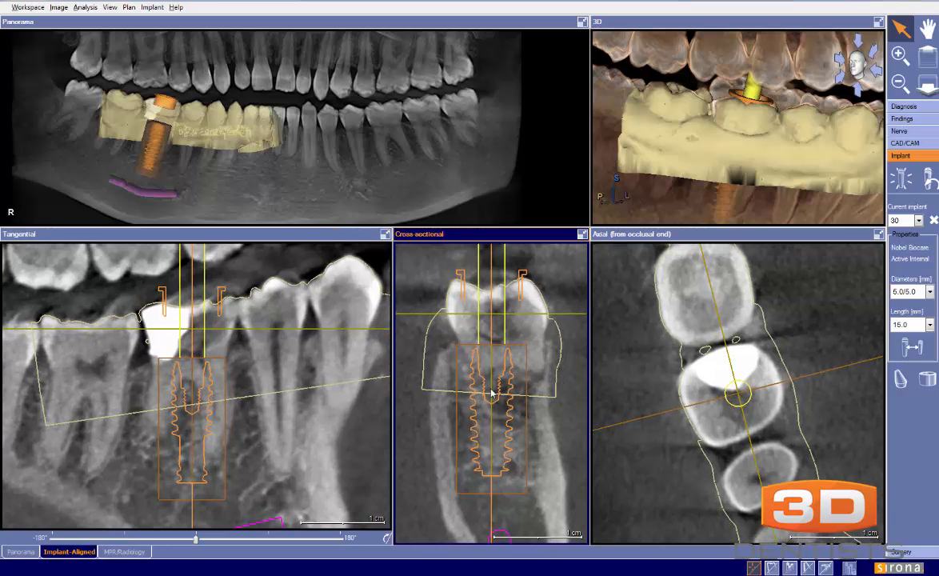
- Sink implant 30 slightly deeper into the bone along its axis in the cross-sectional view
drag(495, 395, 495, 406)
scroll(297, 379, down, 2)
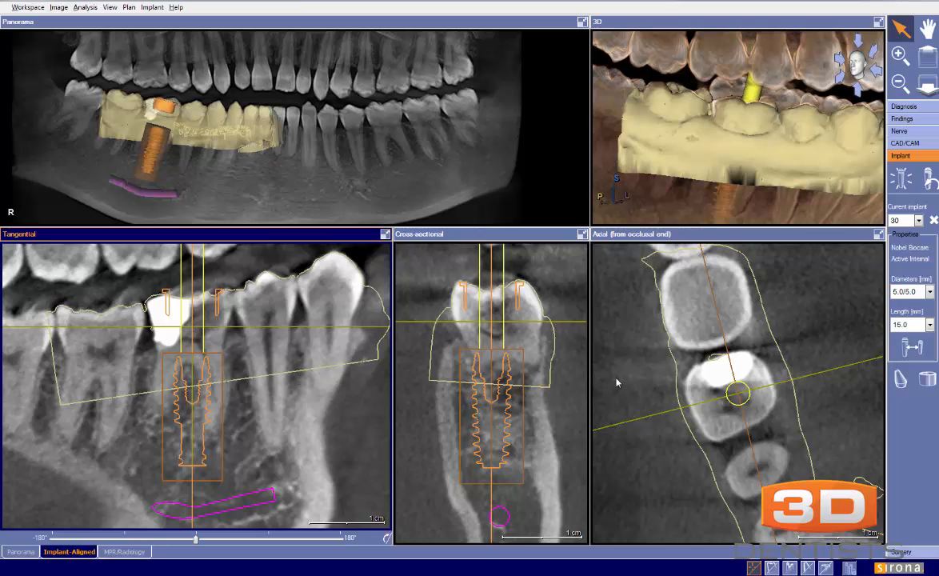
scroll(555, 362, down, 2)
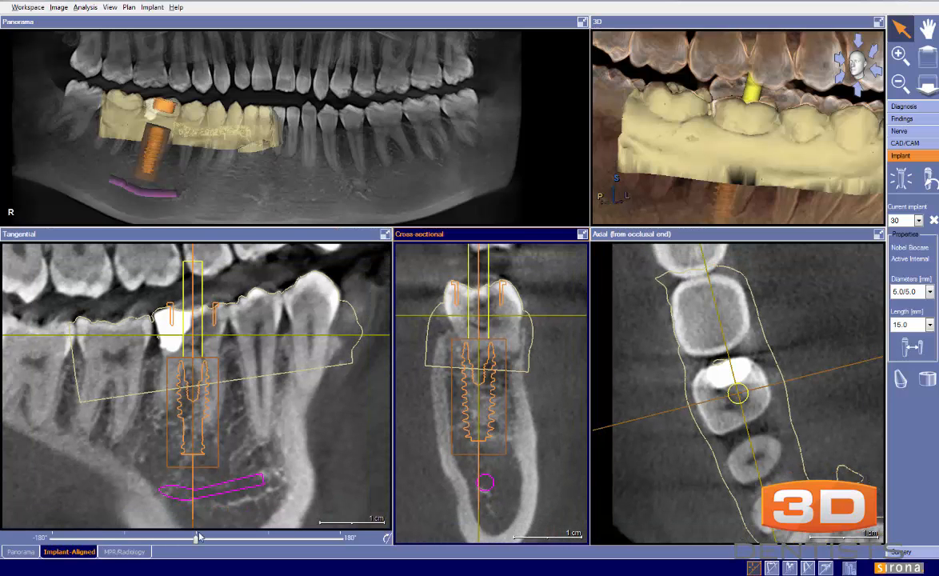
- Rotate the tangential slice around implant 30 to examine the implant's tip relative to the nerve canal and the adjacent roots
drag(198, 541, 185, 541)
middle_drag(238, 456, 241, 458)
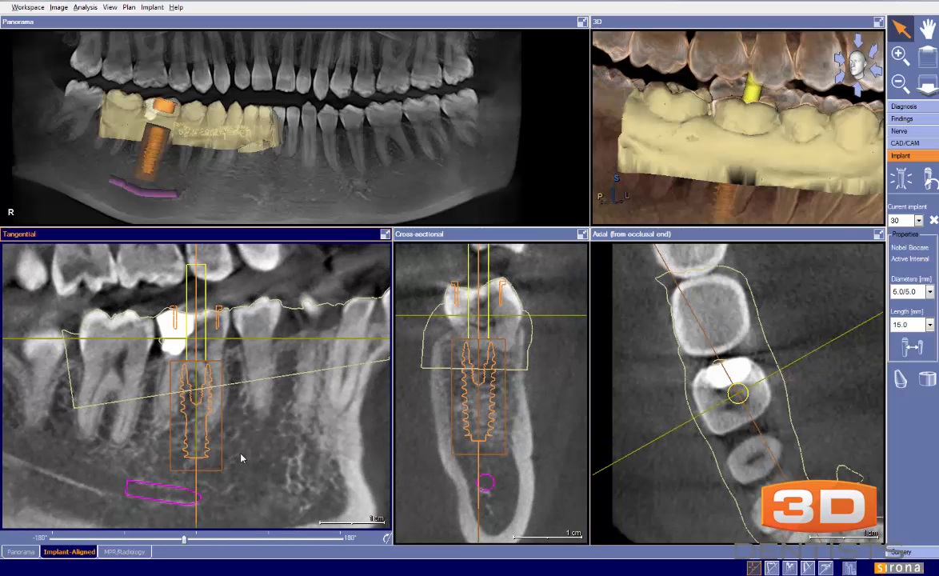
drag(186, 542, 189, 543)
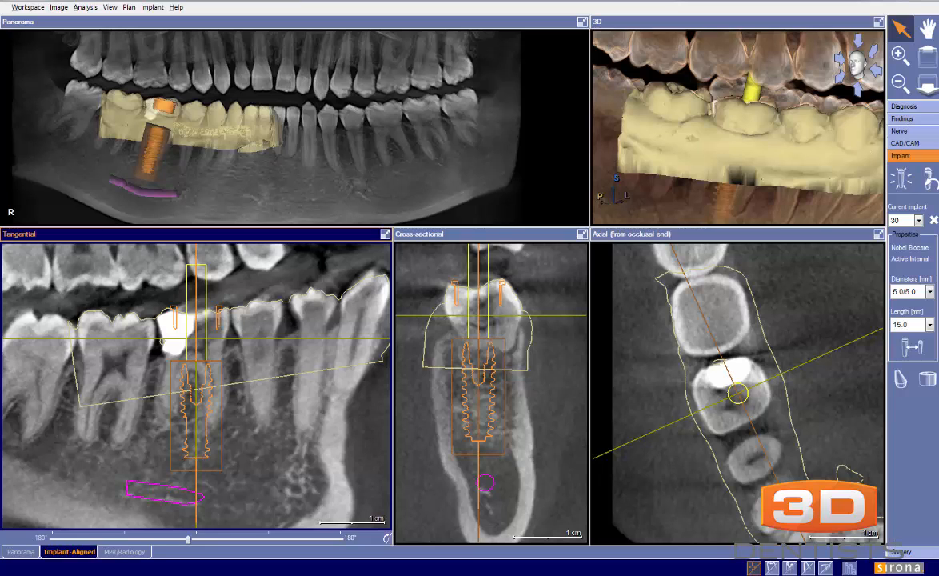
mouse_move(87, 474)
mouse_down()
mouse_move(268, 485)
mouse_move(188, 489)
mouse_up()
- Try an 18.0 mm length for implant 30 and settle on 13.0 mm
click(929, 324)
click(905, 397)
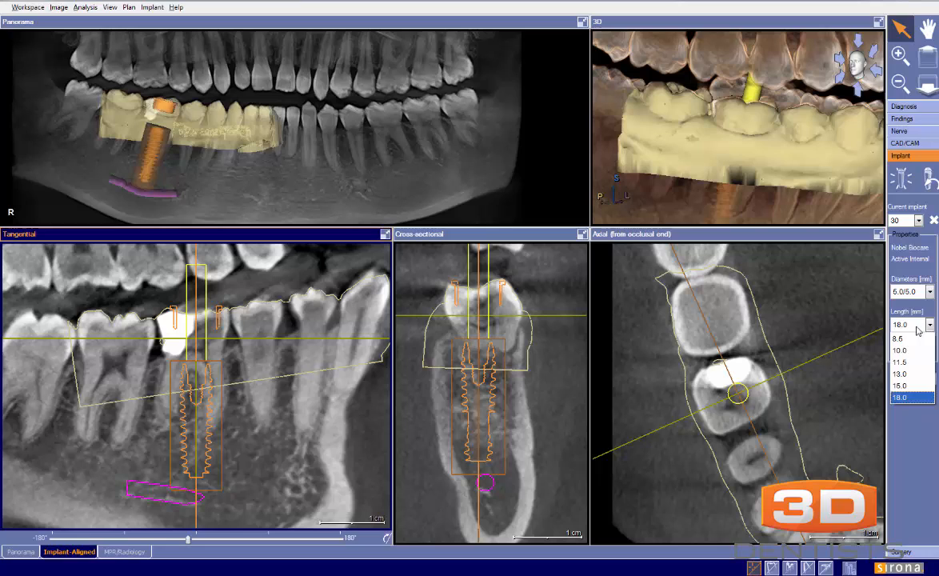
click(906, 374)
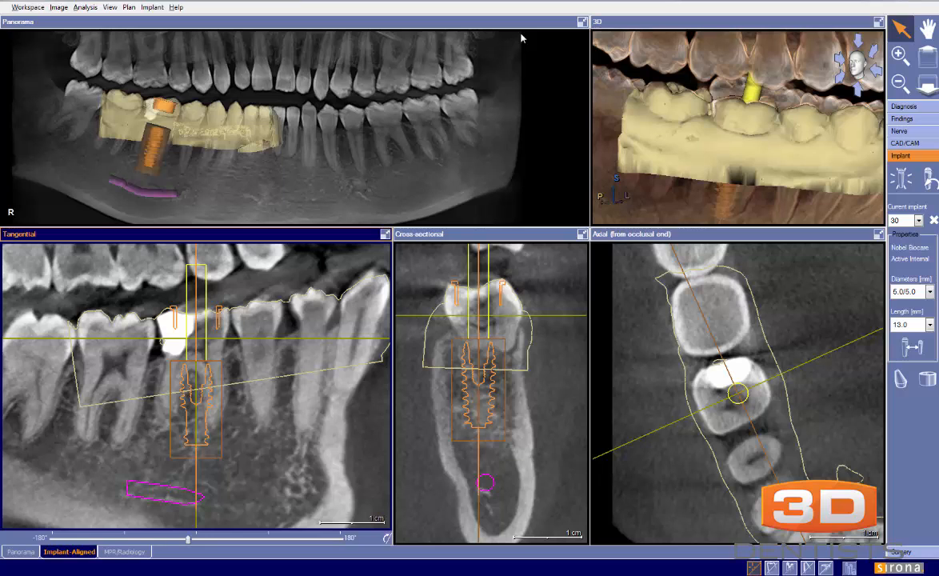
drag(566, 466, 565, 451)
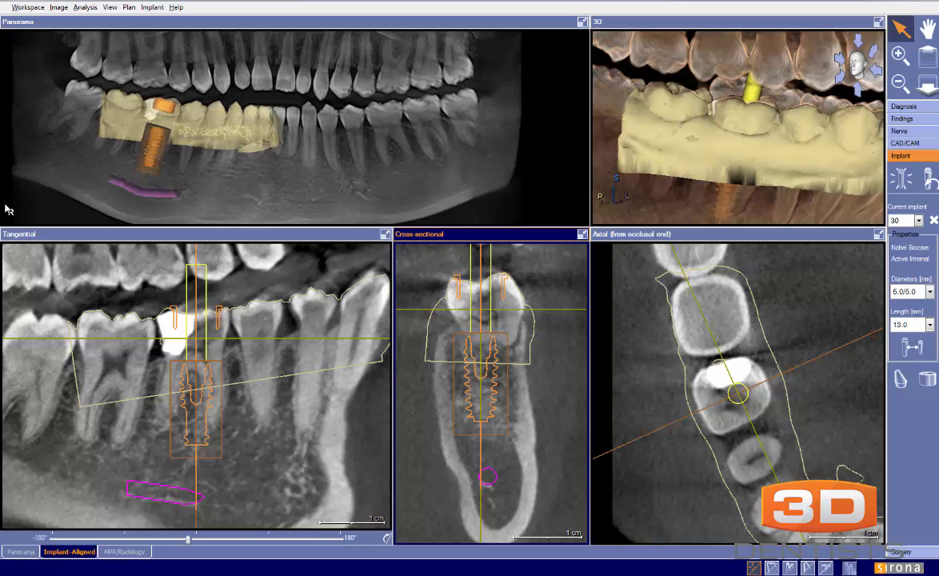
- Turn the 3D model to show the front of the impression and inspect implant 30 within the crown on the axial slices
drag(651, 133, 674, 160)
mouse_move(641, 368)
mouse_down()
mouse_move(644, 378)
mouse_move(641, 351)
mouse_up()
middle_drag(772, 330, 758, 321)
scroll(754, 320, down, 1)
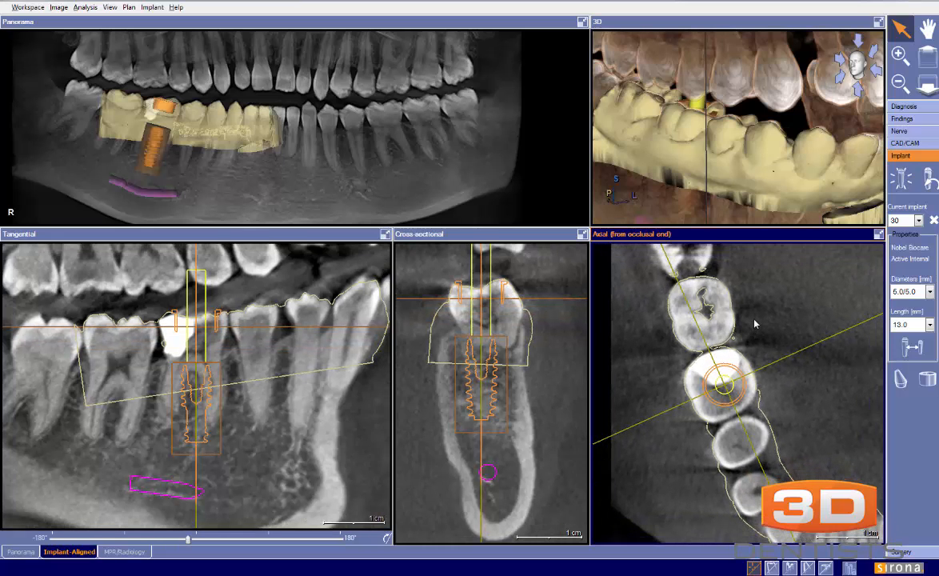
scroll(755, 324, up, 2)
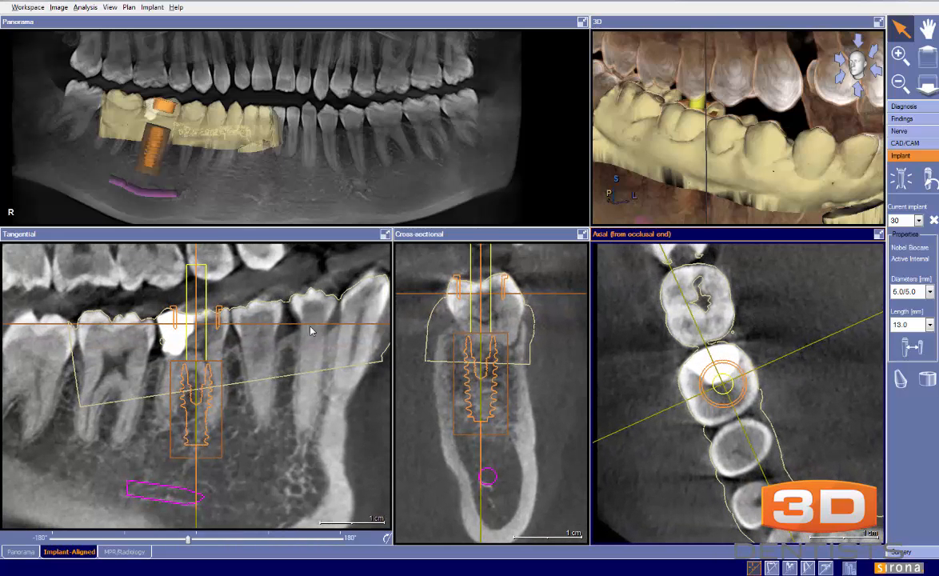
- Switch to Plan 1 and bring the axial slice to the crown level of implant 30
click(129, 7)
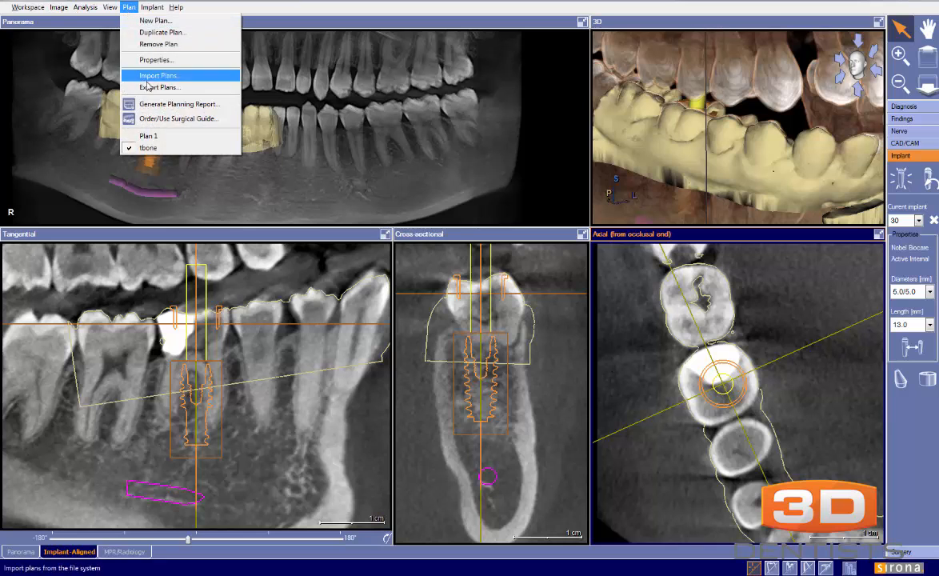
click(148, 135)
scroll(809, 392, up, 10)
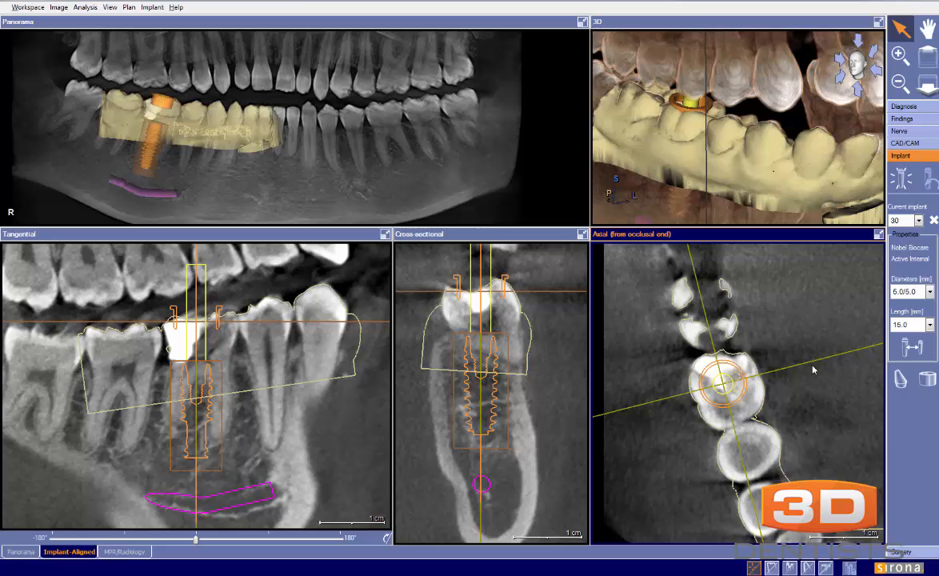
scroll(815, 371, down, 3)
ctrl+scroll(813, 372, up, 2)
scroll(813, 372, up, 1)
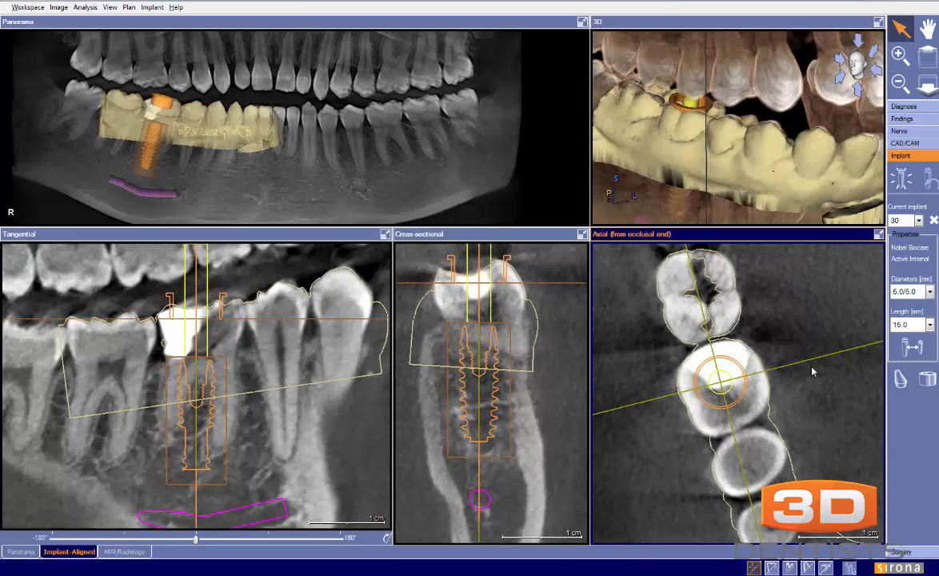
scroll(813, 371, up, 2)
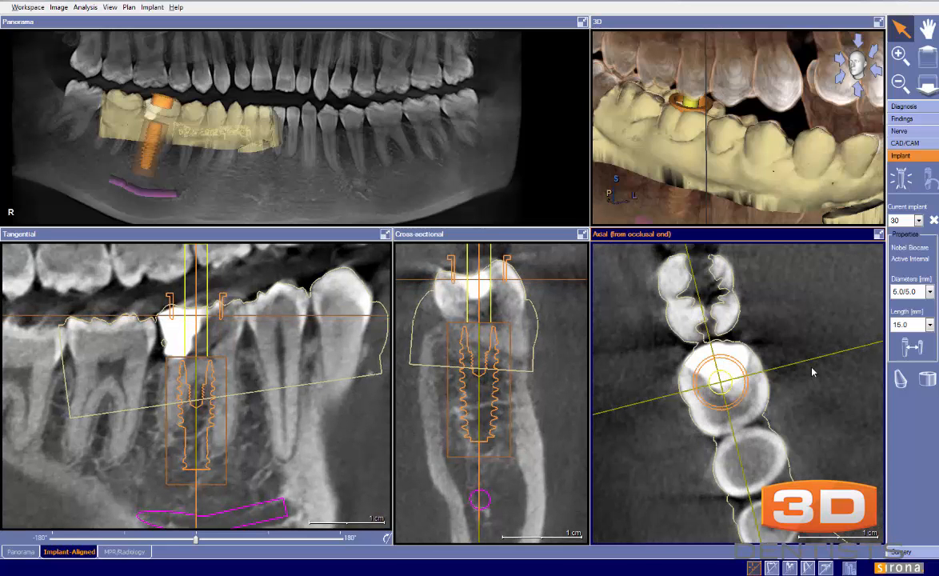
- Enlarge the axial view, sketch implant 30's gaps to both contact surfaces and the crown centre, then clear the sketch and restore the multi-view layout
click(879, 234)
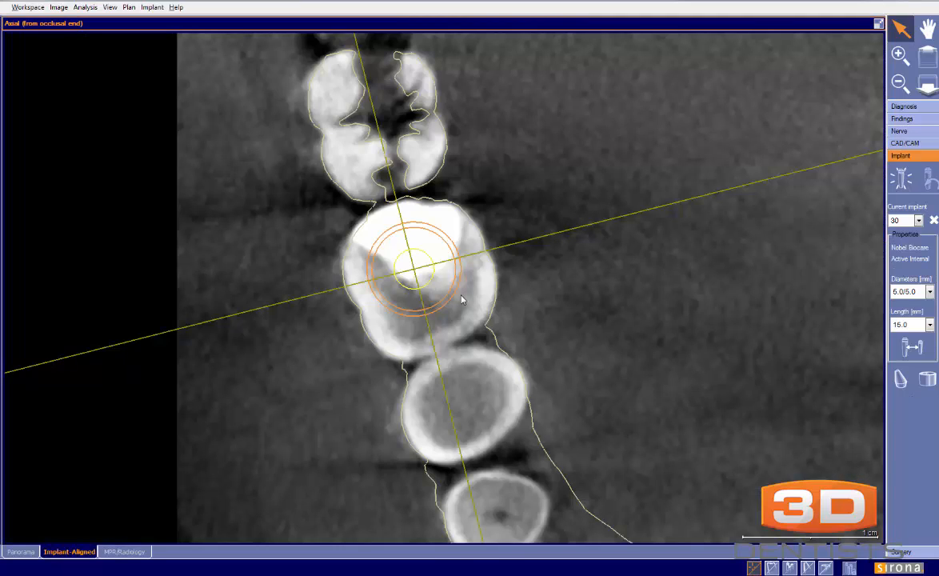
drag(432, 318, 441, 350)
drag(399, 223, 396, 206)
drag(439, 352, 464, 340)
drag(372, 212, 416, 199)
drag(417, 278, 427, 288)
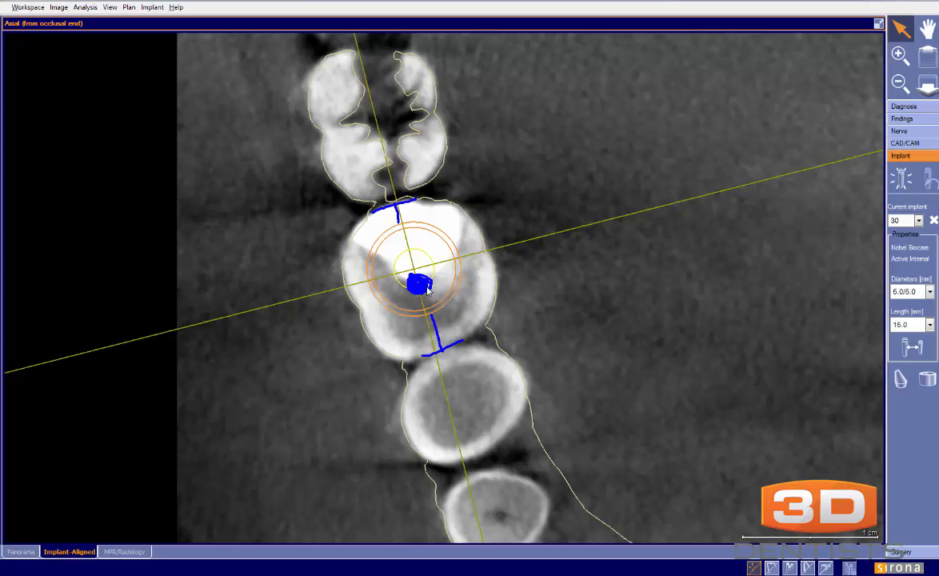
key(Escape)
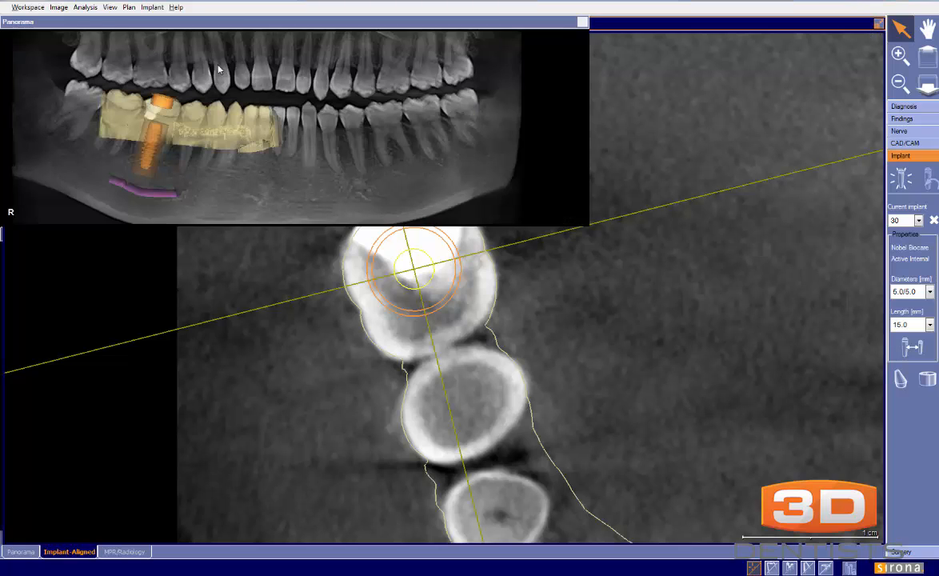
double_click(804, 24)
- Examine implant 30 beneath the crown and between the adjacent roots in Plan 1's tangential view
click(128, 8)
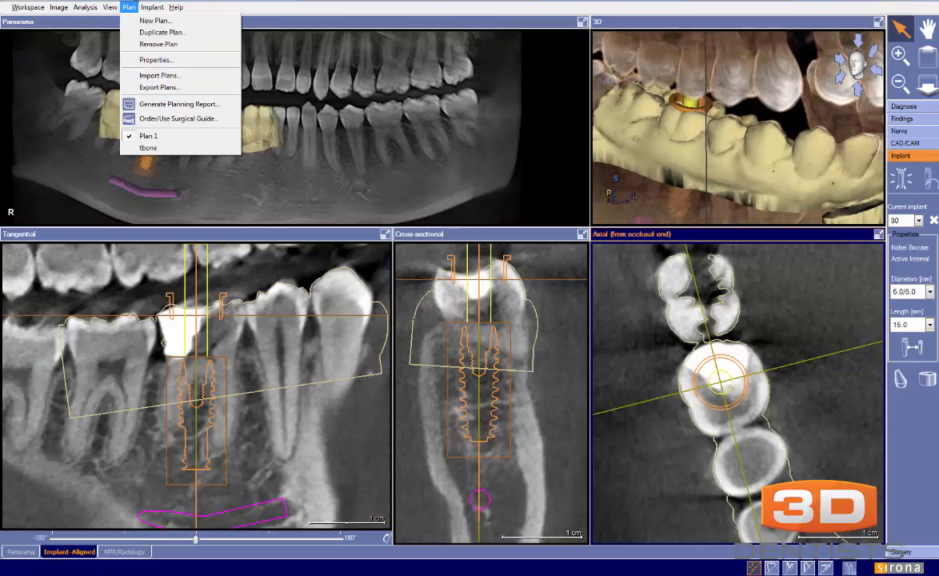
mouse_move(152, 7)
click(253, 386)
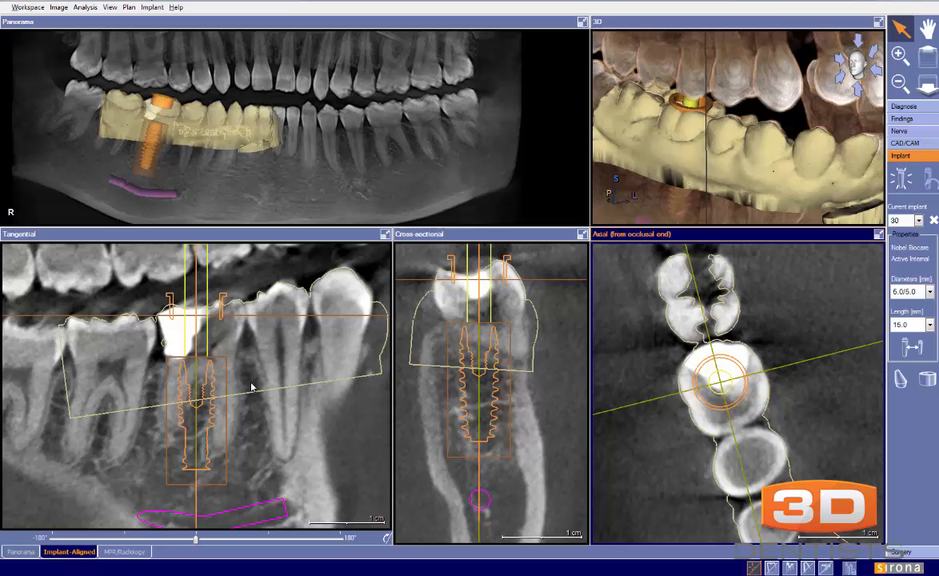
click(251, 454)
scroll(234, 425, up, 1)
scroll(234, 429, up, 1)
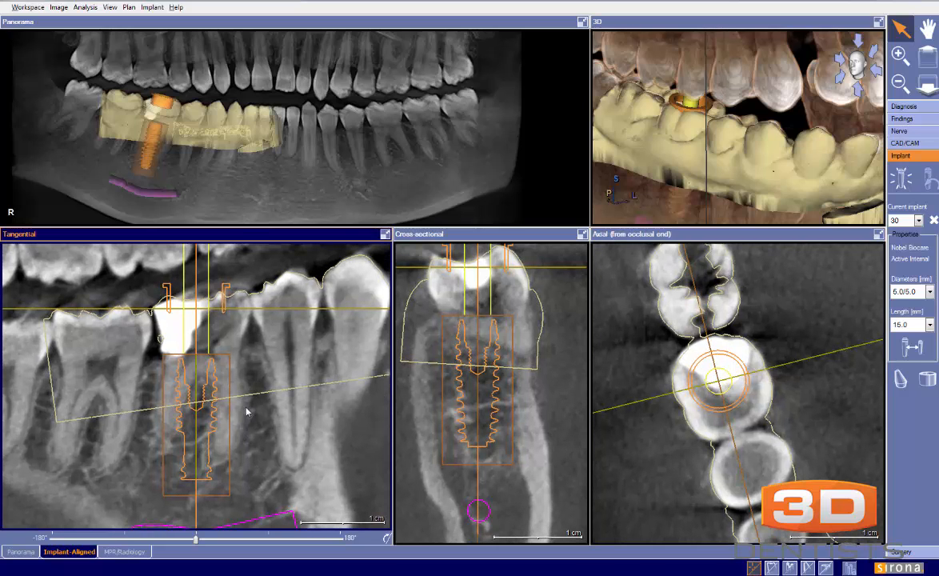
scroll(210, 360, up, 1)
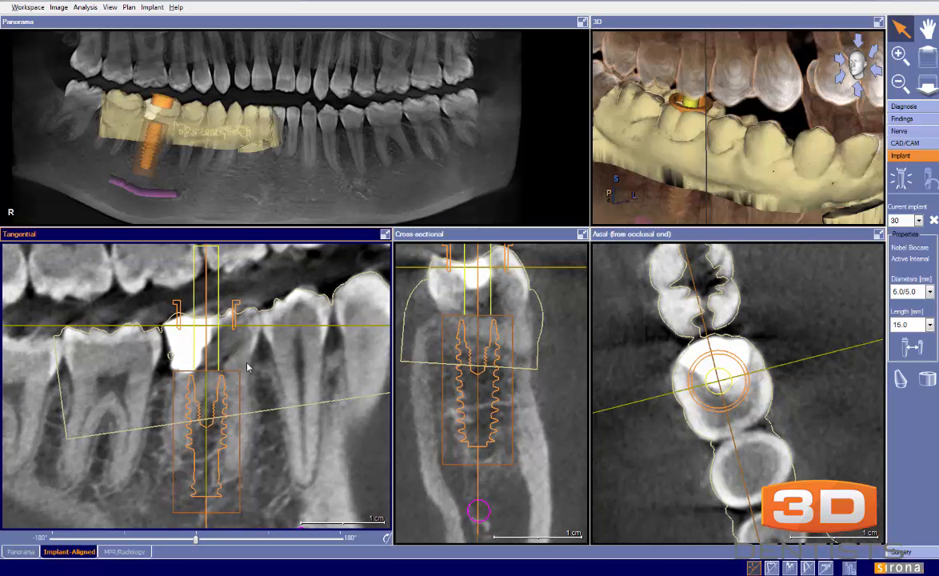
- Switch to the plan tbone and bring the axial slice to the crown level of implant 30
click(128, 6)
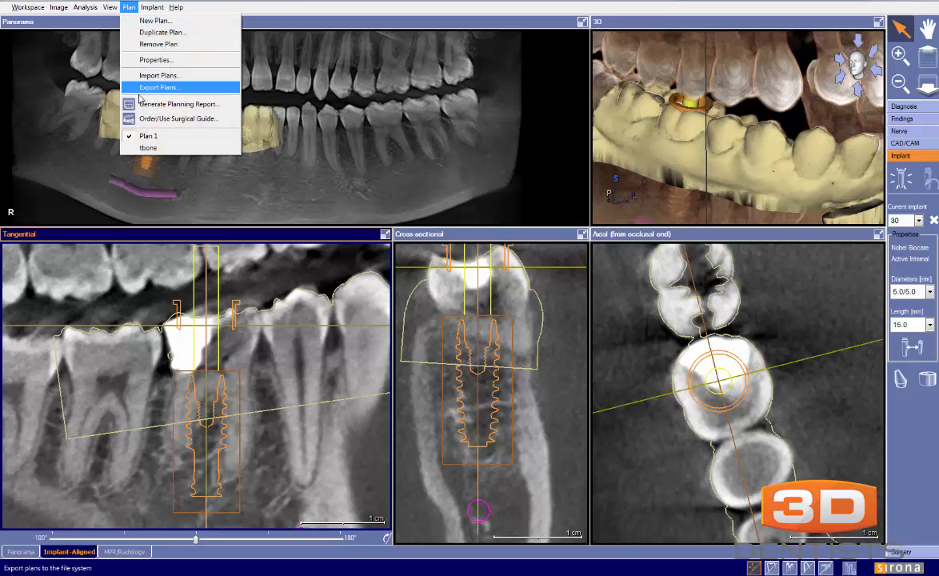
click(136, 156)
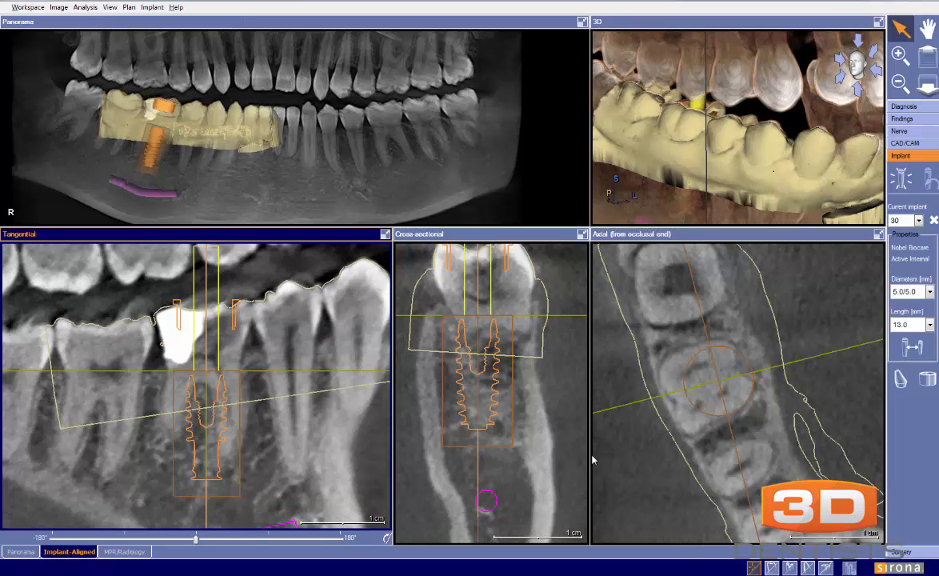
scroll(614, 453, up, 5)
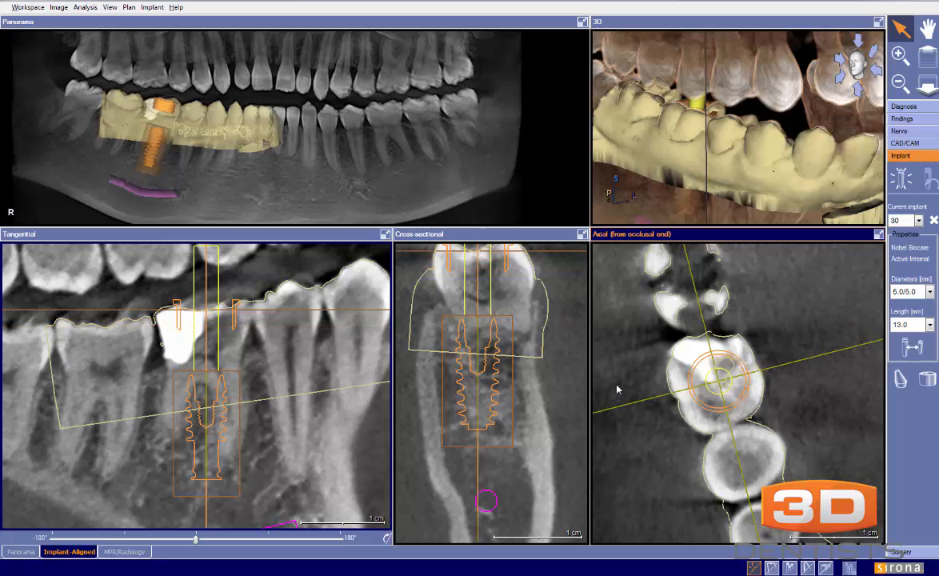
scroll(617, 390, down, 2)
ctrl+scroll(853, 454, up, 1)
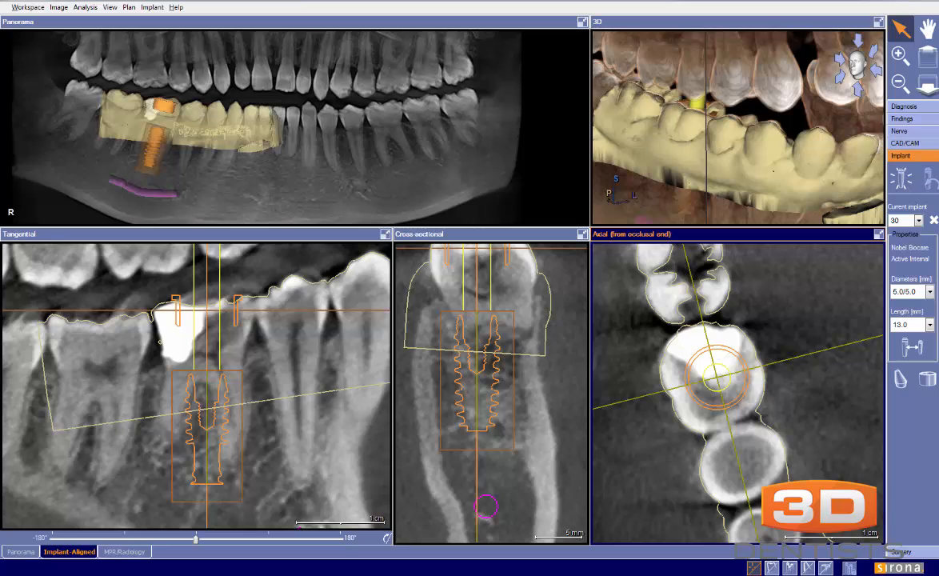
- Mark implant 30's mesial and distal distances to the crown edges in the axial view and shift the implant slightly distally in the tangential view
drag(707, 347, 700, 324)
drag(724, 407, 730, 424)
drag(209, 268, 203, 265)
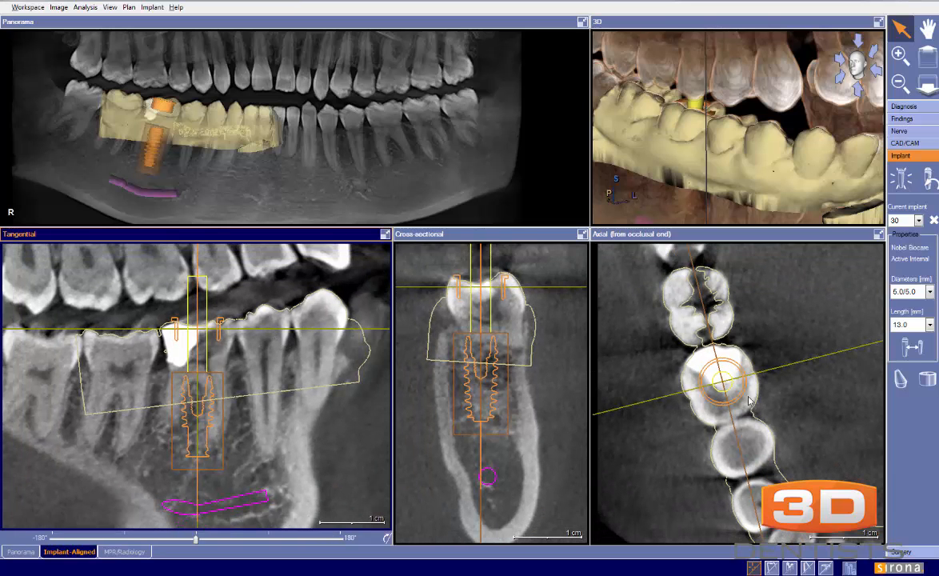
- Check implant 30's position in the axial, 3D and tangential views, turning the 3D model toward the front teeth
click(695, 408)
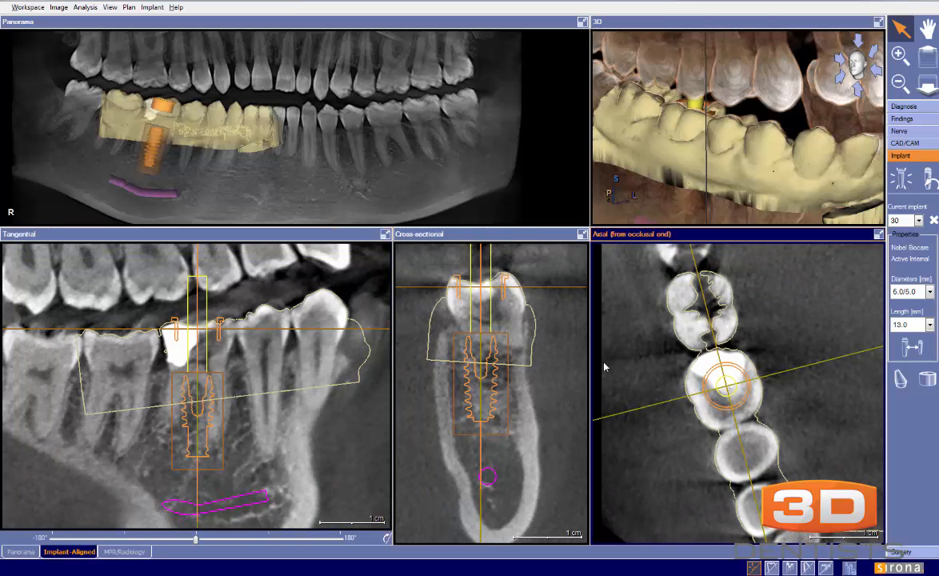
drag(667, 148, 665, 160)
drag(340, 432, 340, 444)
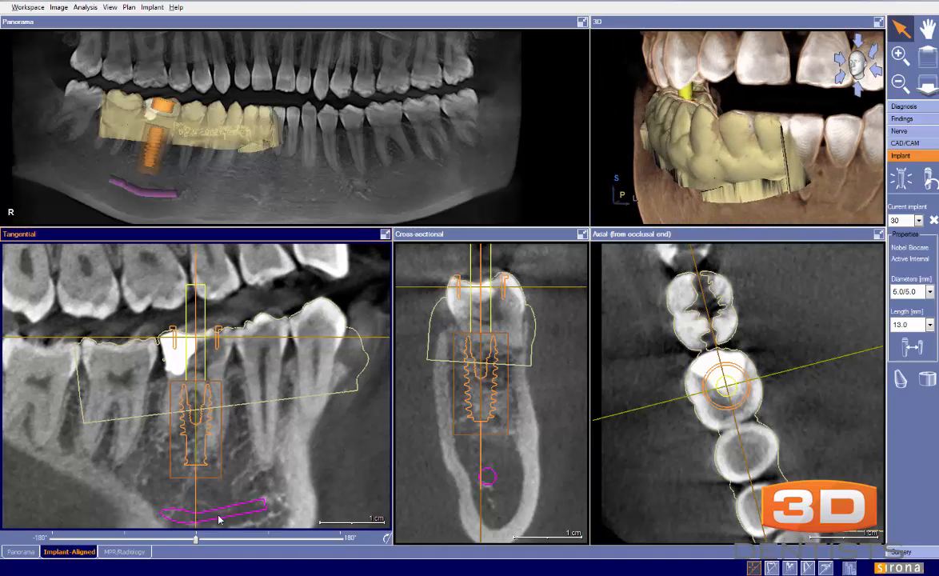
- Tilt implant 30's apex mesially, shift the implant slightly mesially and tip its head mesially in the tangential view
drag(282, 488, 262, 400)
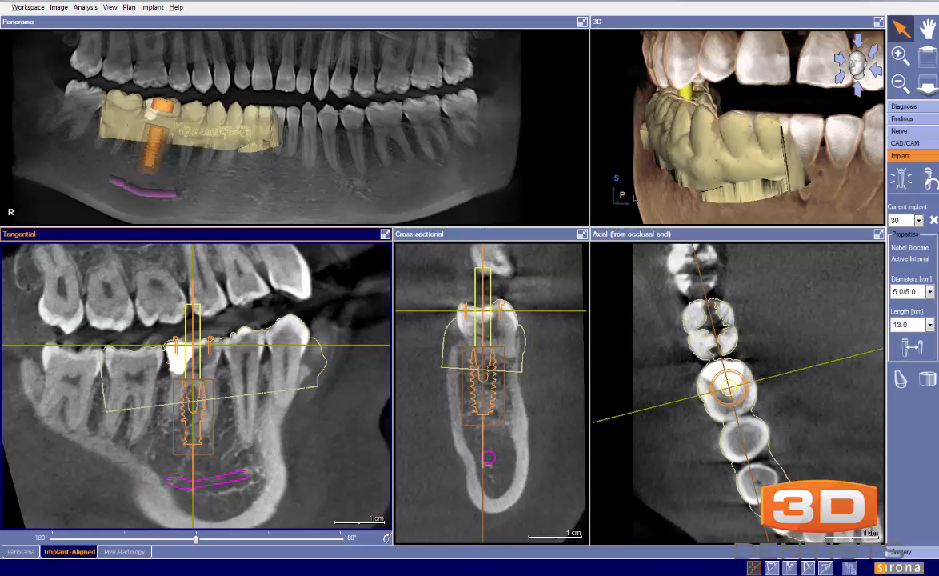
drag(36, 354, 326, 315)
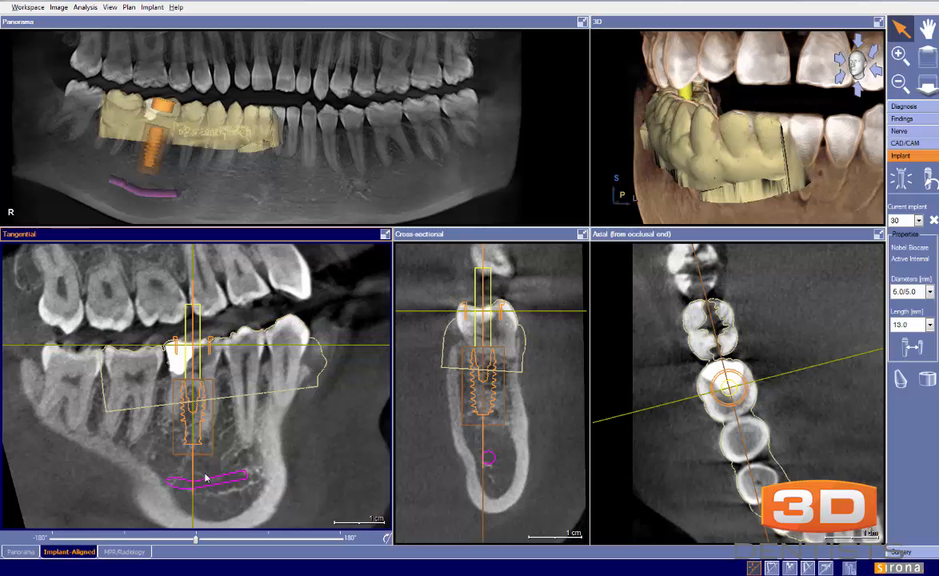
drag(193, 470, 205, 472)
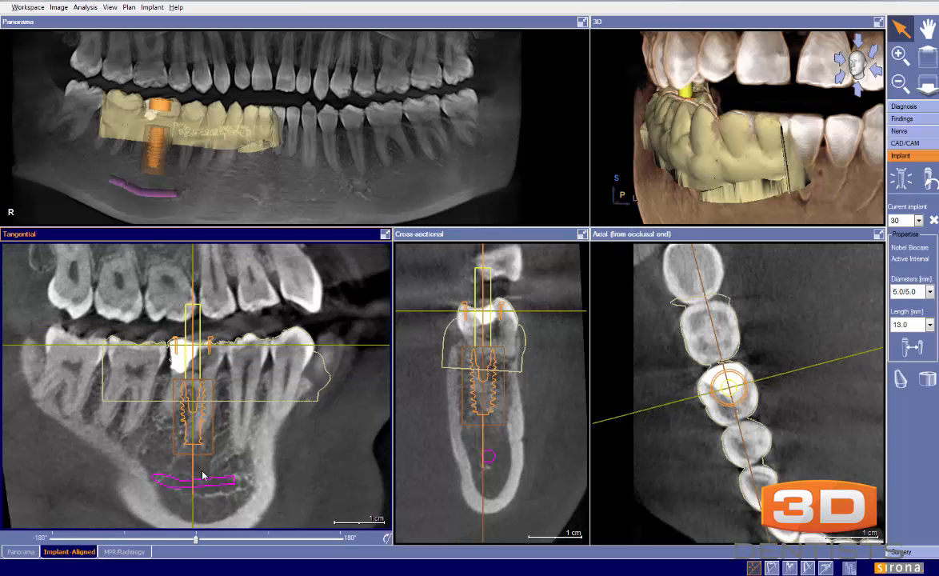
click(695, 439)
scroll(695, 439, down, 2)
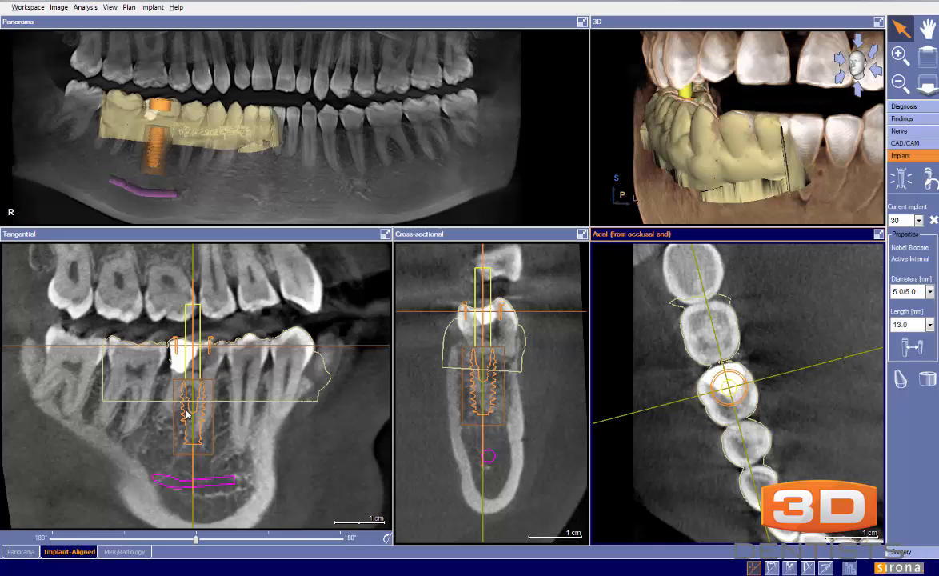
drag(190, 416, 194, 417)
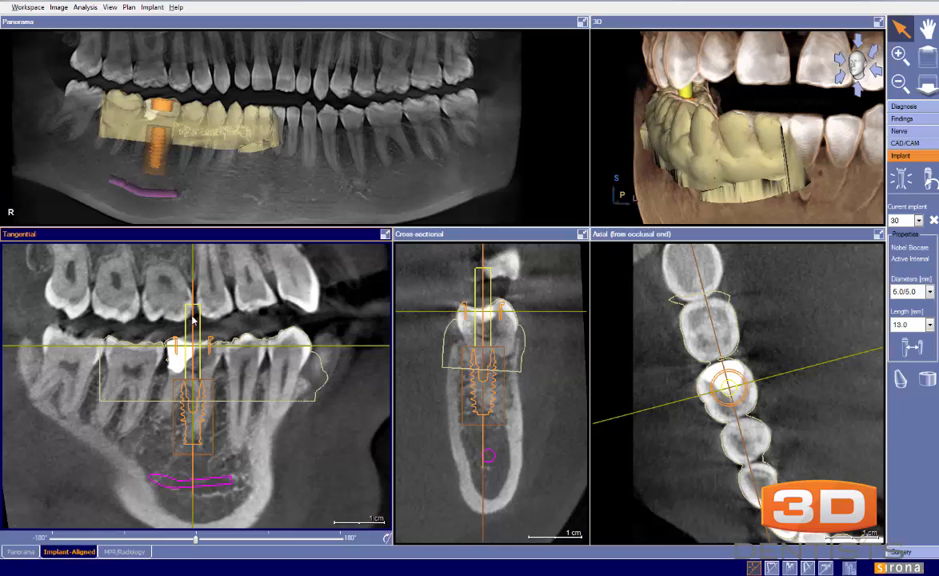
drag(192, 320, 195, 320)
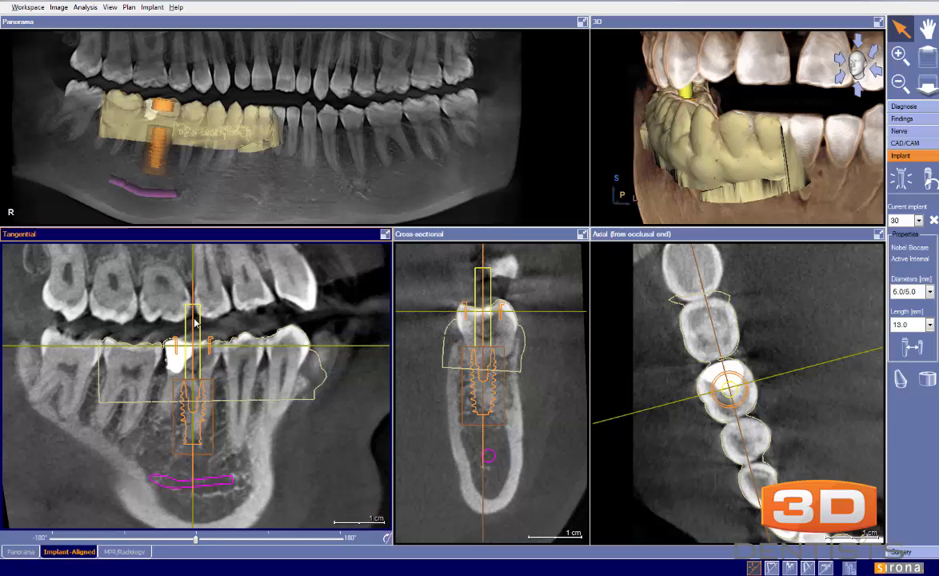
- Shift implant 30 slightly distally in the tangential view and tilt it with the apex distal and the head mesial
scroll(240, 436, up, 3)
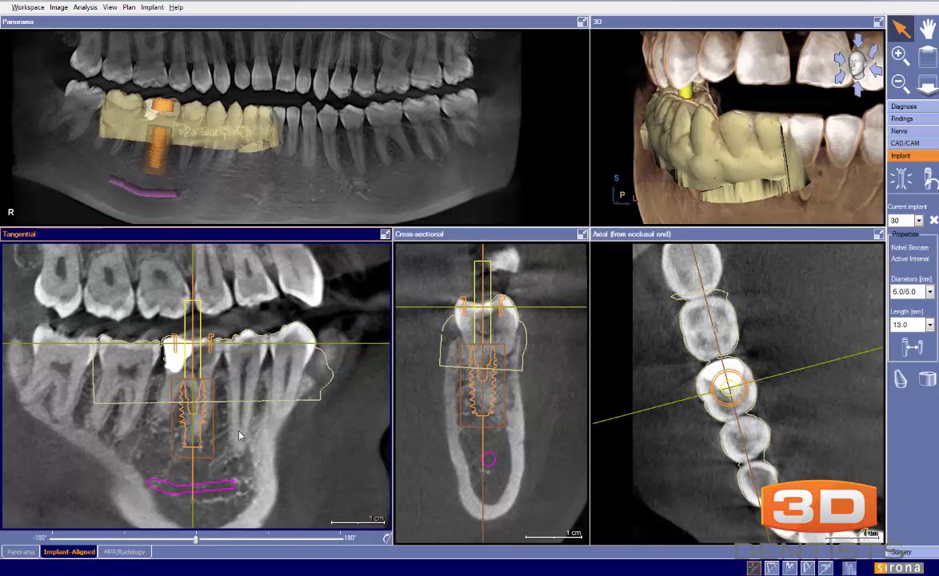
mouse_move(240, 436)
middle_down()
mouse_move(251, 427)
mouse_move(251, 434)
middle_up()
scroll(251, 426, up, 1)
scroll(309, 405, down, 2)
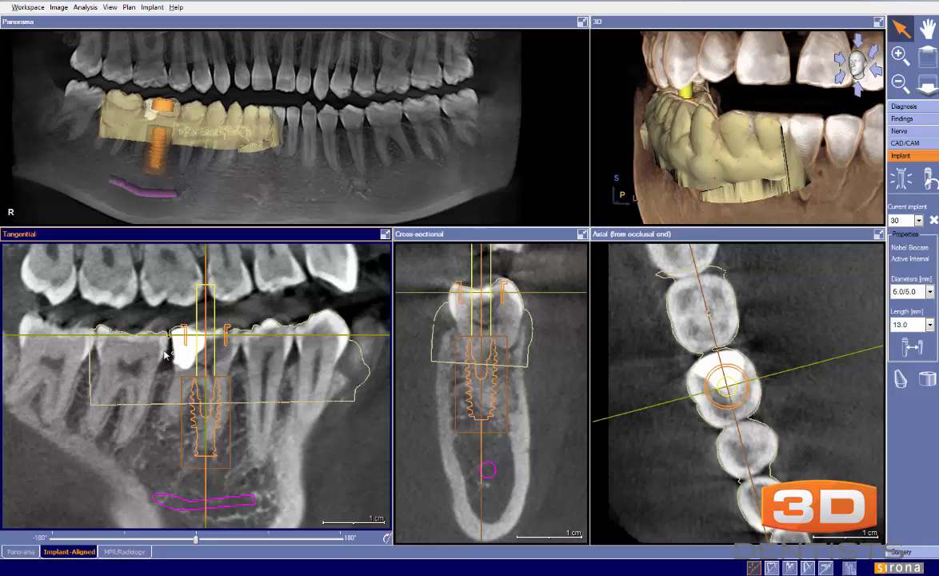
drag(210, 416, 204, 414)
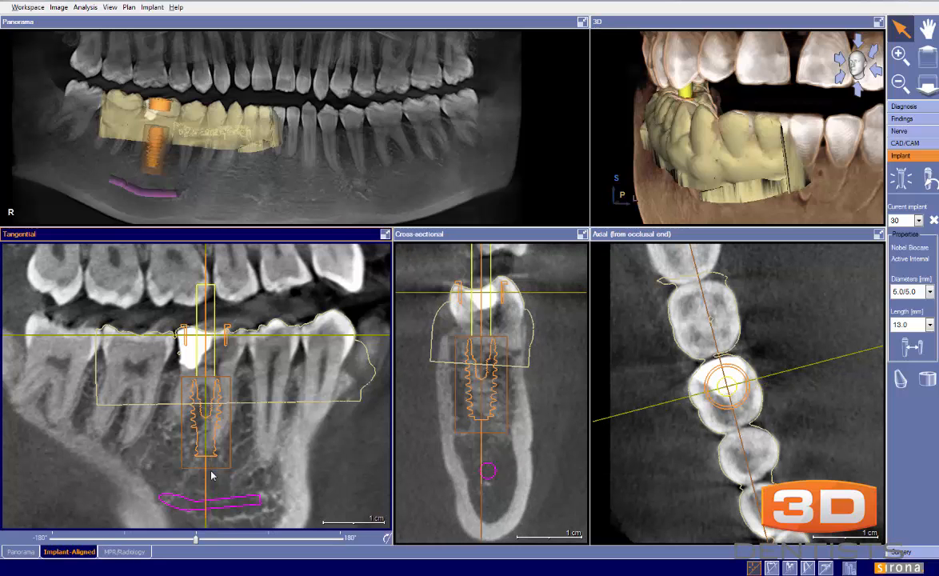
drag(206, 484, 202, 482)
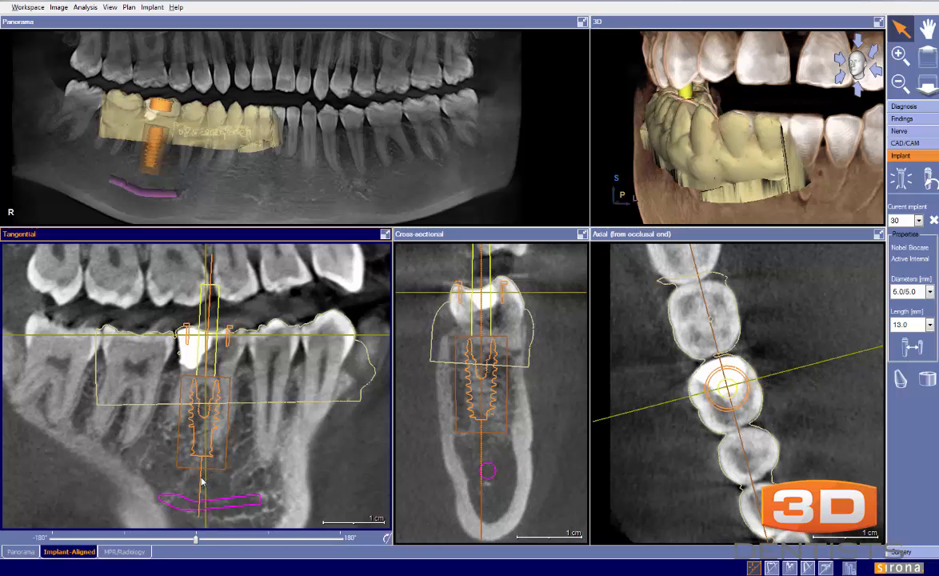
drag(209, 283, 214, 285)
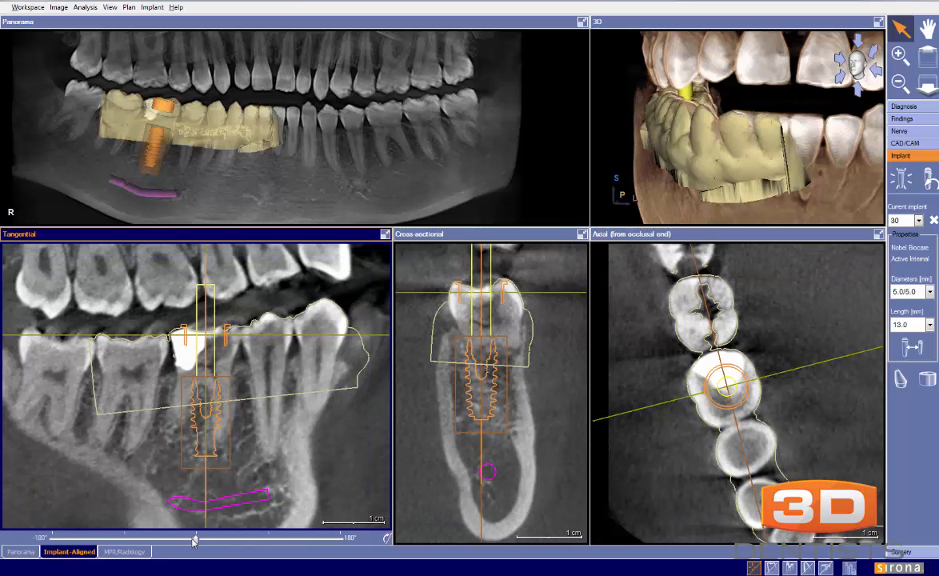
- Rotate the slices around implant 30's axis to inspect the surrounding bone, crown and nerve from several angles
drag(196, 541, 262, 544)
mouse_move(273, 543)
mouse_down()
mouse_move(311, 542)
mouse_move(263, 543)
mouse_up()
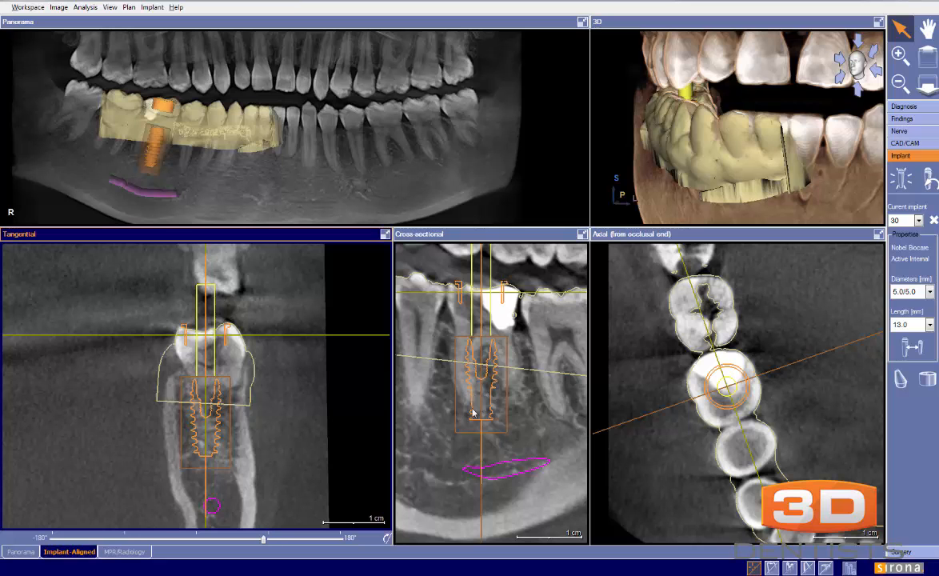
drag(264, 542, 233, 534)
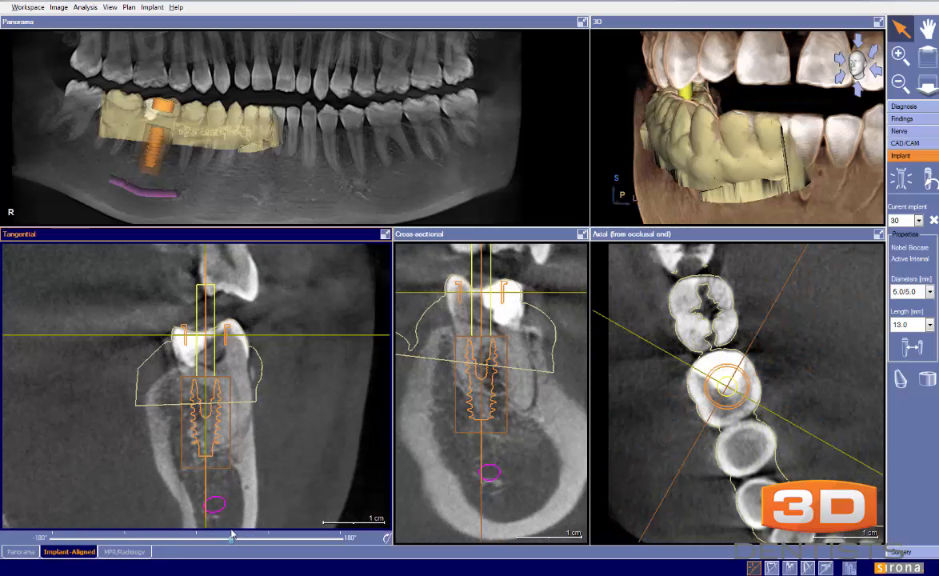
click(385, 536)
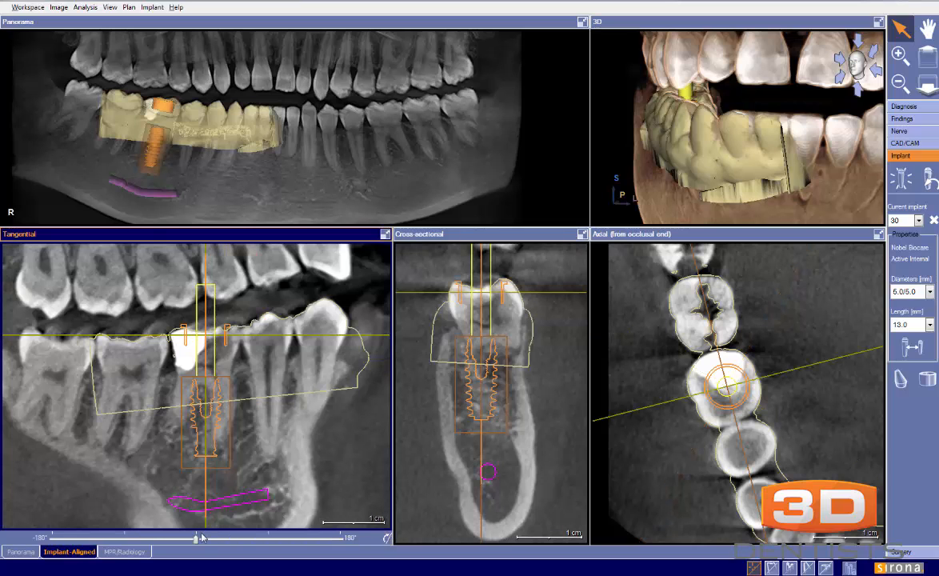
drag(195, 539, 191, 541)
scroll(282, 451, down, 2)
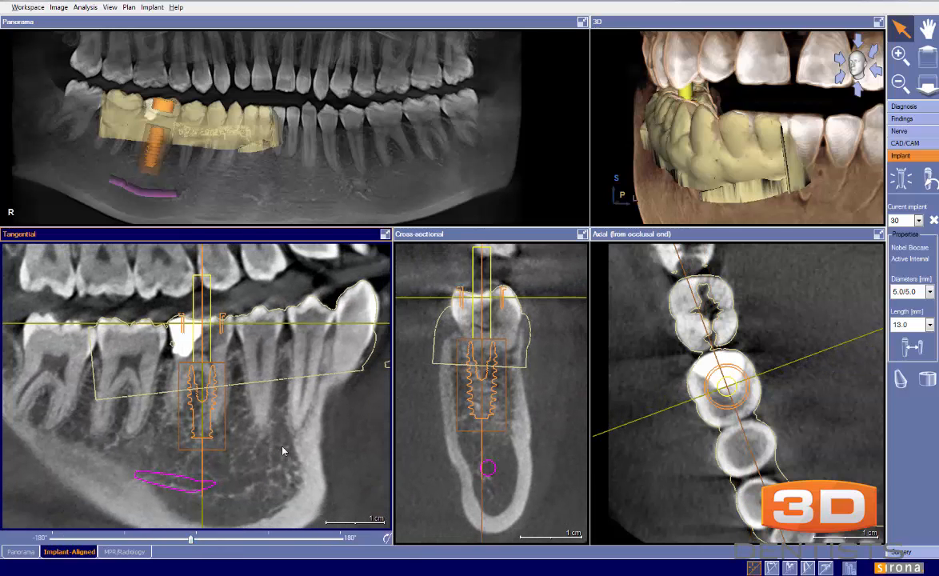
scroll(282, 451, up, 1)
scroll(283, 450, up, 4)
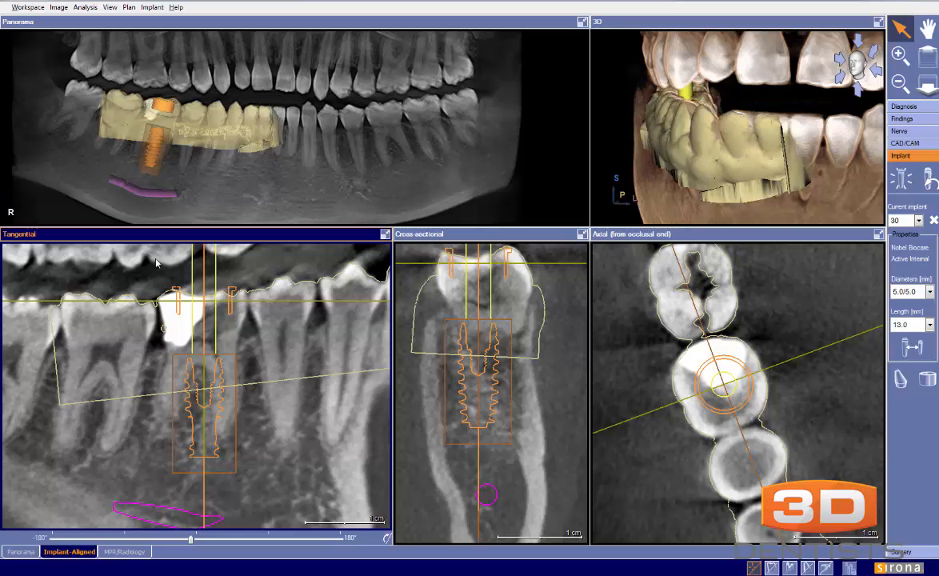
- Display Plan 1 to compare its implant 30 position and return to the plan tbone
click(129, 8)
click(136, 154)
click(148, 128)
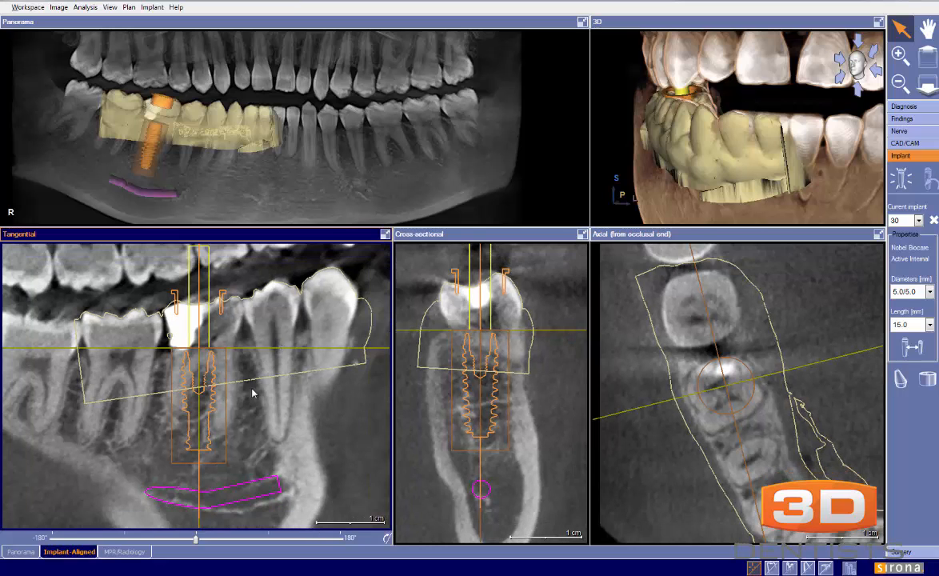
click(128, 8)
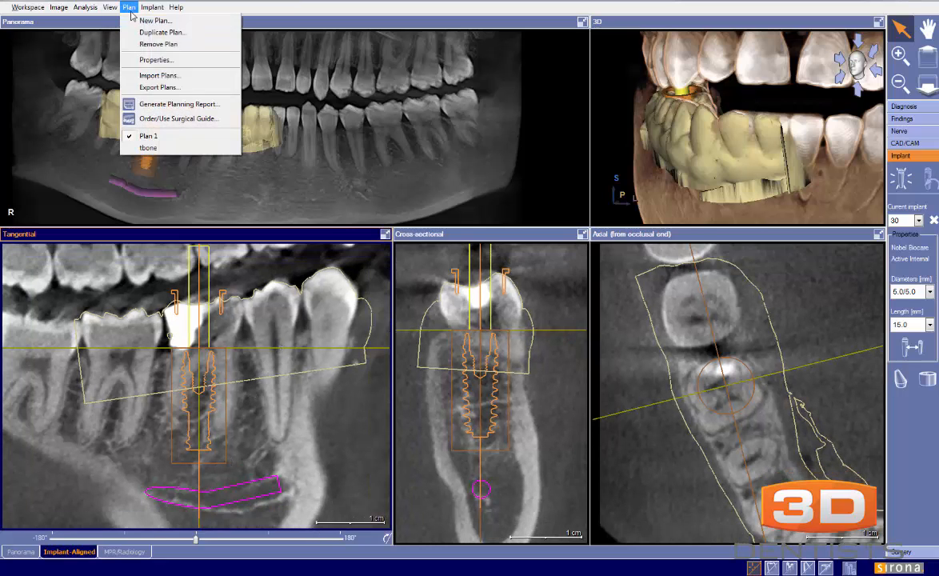
click(148, 142)
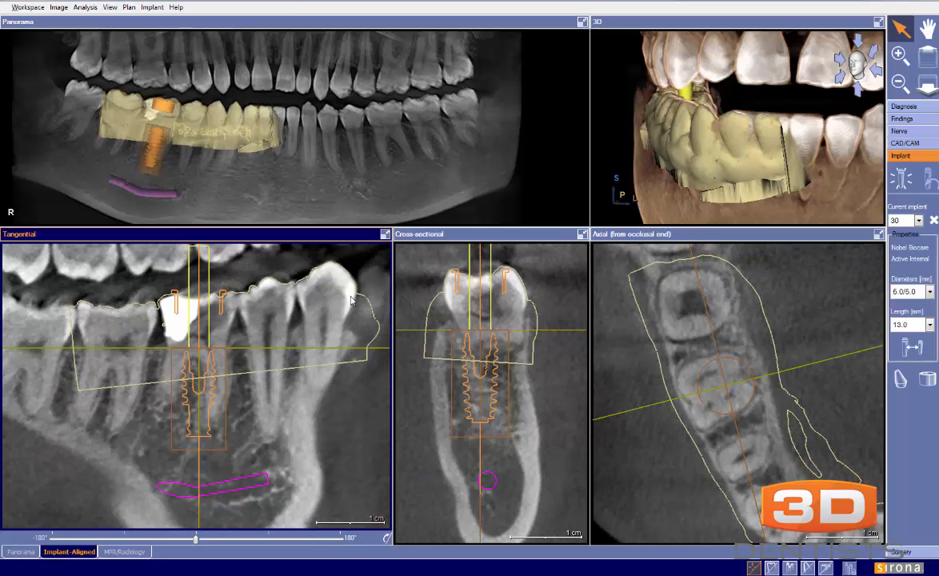
- Examine implant 30 relative to the crown, adjacent roots and nerve in the plan tbone's tangential view
drag(340, 291, 333, 325)
scroll(333, 325, down, 2)
scroll(334, 328, up, 1)
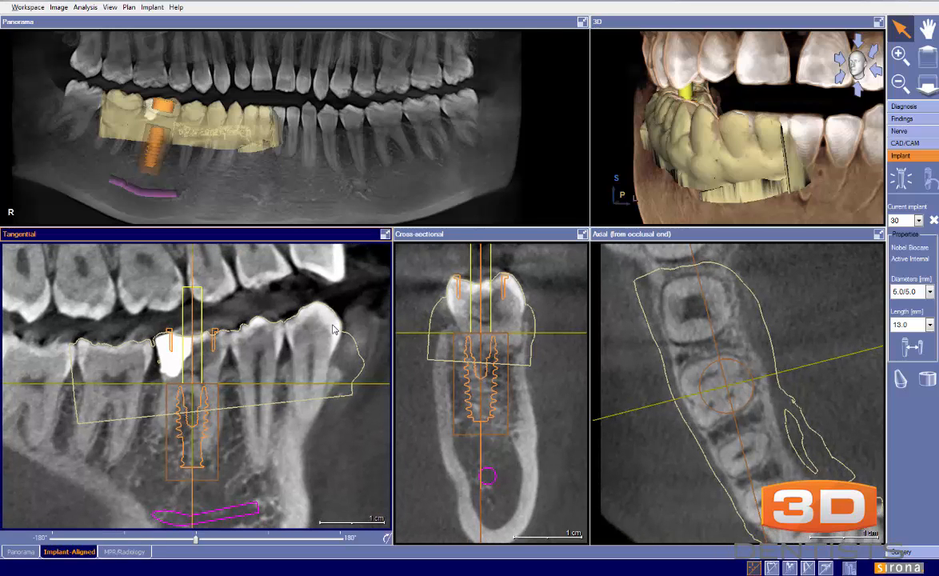
scroll(251, 344, up, 1)
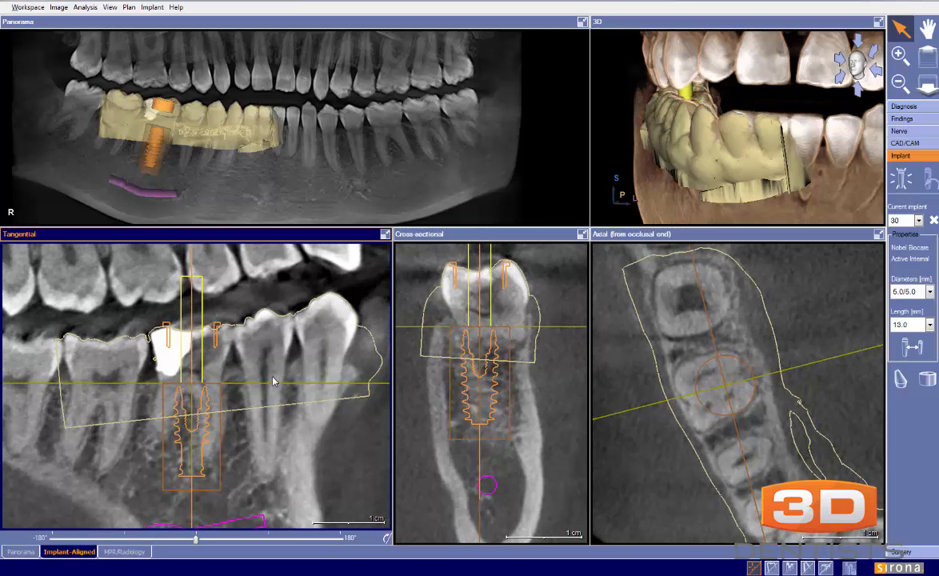
scroll(273, 372, down, 1)
drag(273, 372, 277, 358)
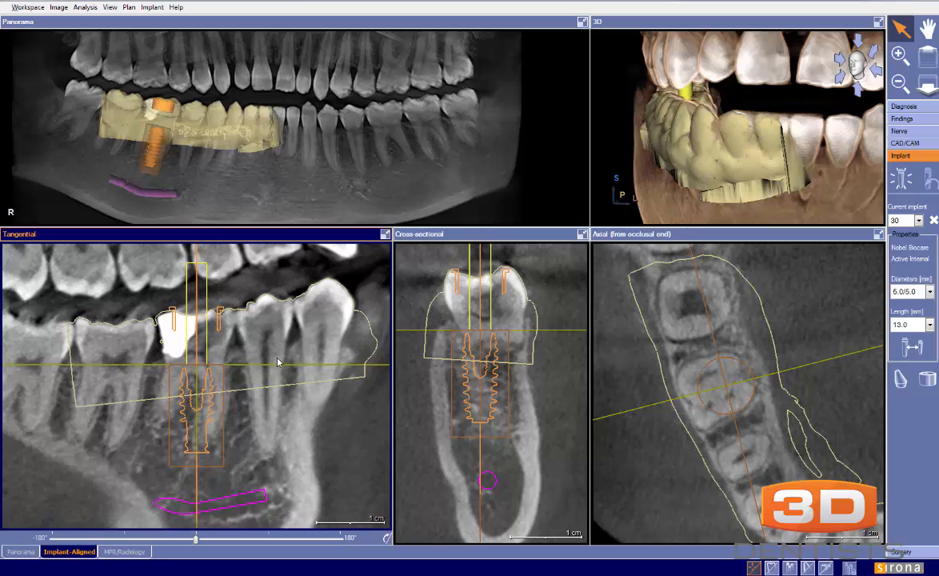
scroll(278, 359, up, 1)
middle_drag(278, 358, 286, 344)
scroll(286, 344, down, 2)
scroll(286, 344, down, 1)
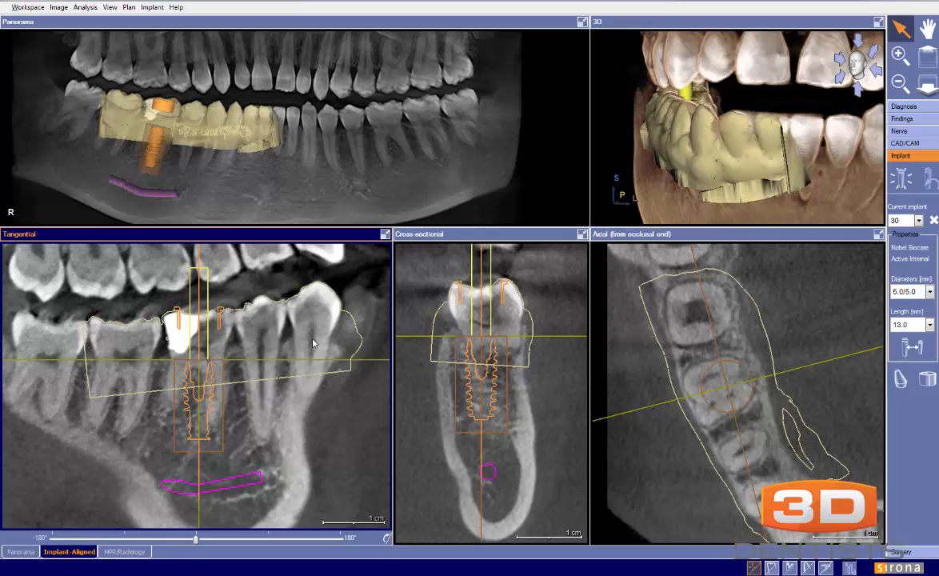
- Try an 11.5 mm length for implant 30 and view it in the tangential slice
click(912, 324)
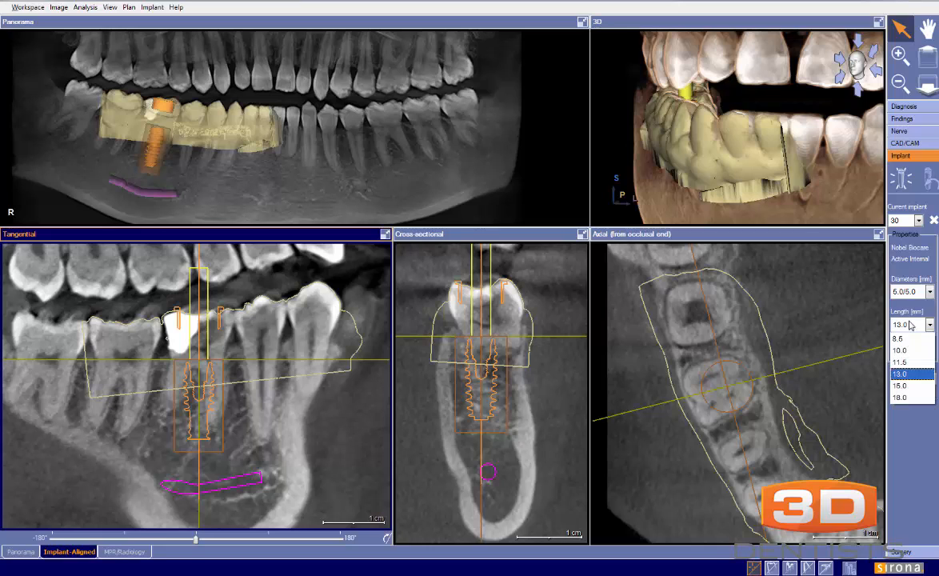
click(906, 364)
scroll(324, 396, up, 2)
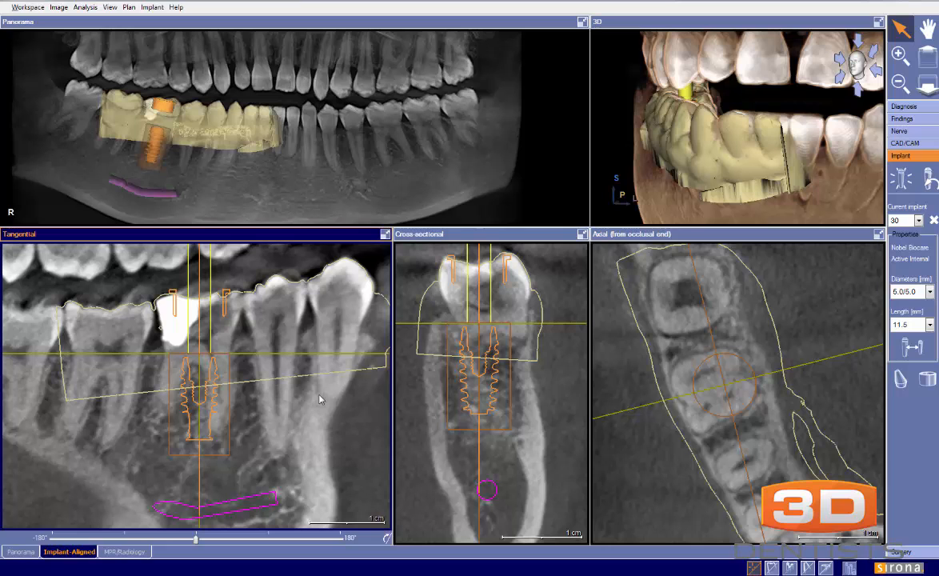
- Bring the axial slice up to the crown level and set implant 30's length to 13.0 mm
drag(615, 388, 616, 342)
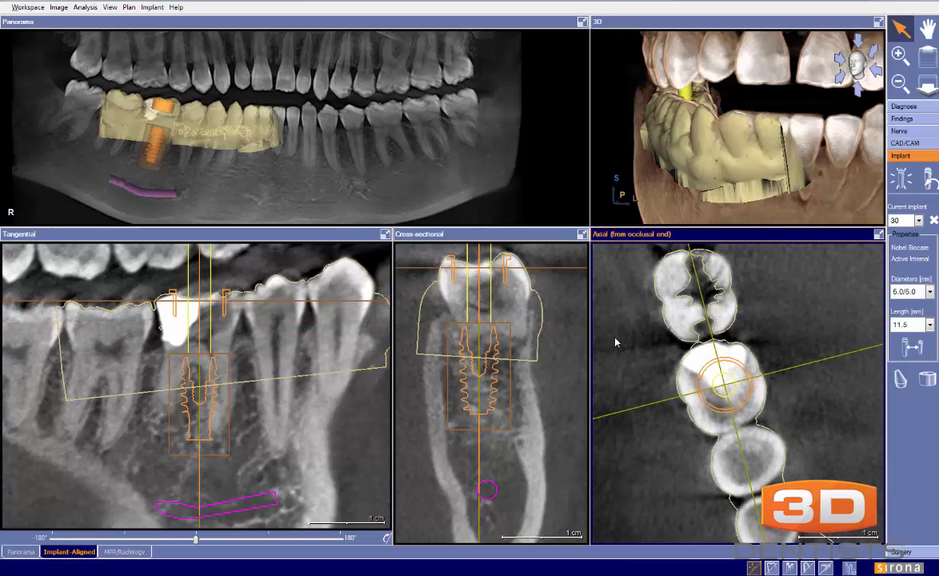
click(930, 324)
click(904, 368)
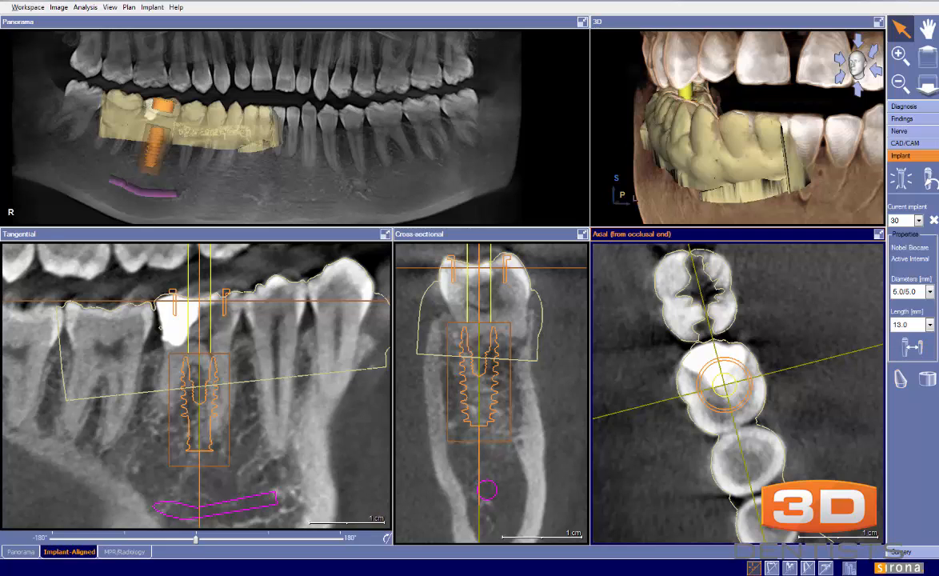
- Clip the 3D model at the axial slice to remove the upper teeth and inspect implant 30's axis in an enlarged 3D view
right_click(764, 104)
click(800, 165)
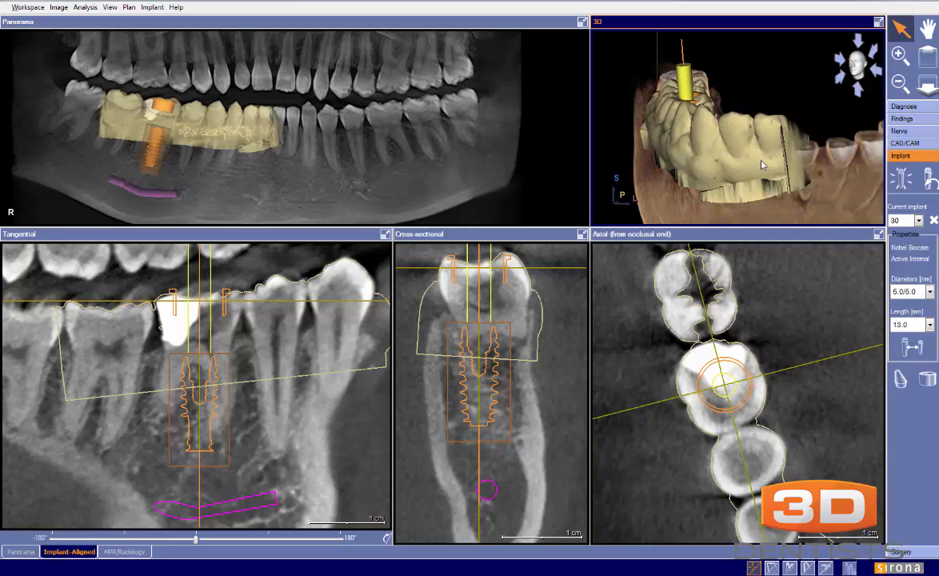
click(879, 23)
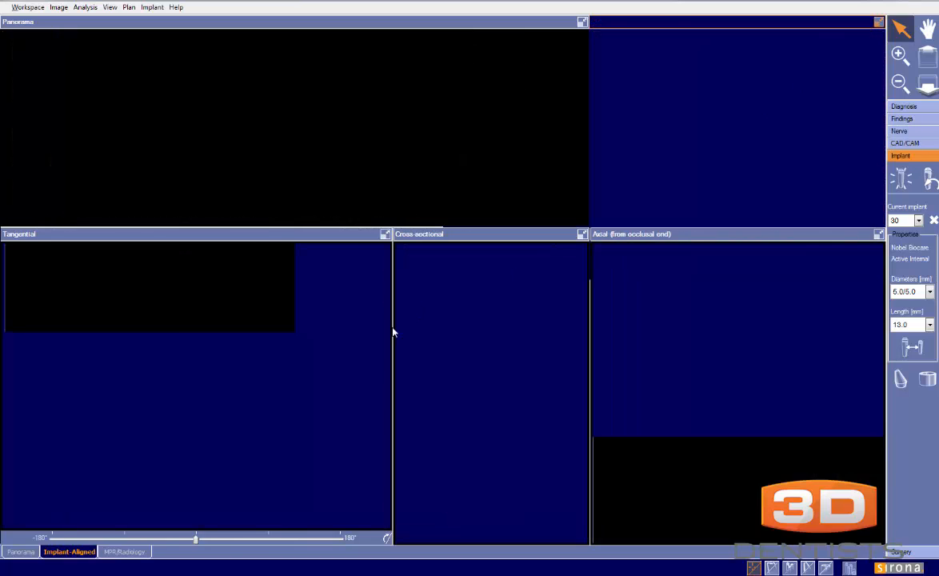
drag(378, 336, 381, 262)
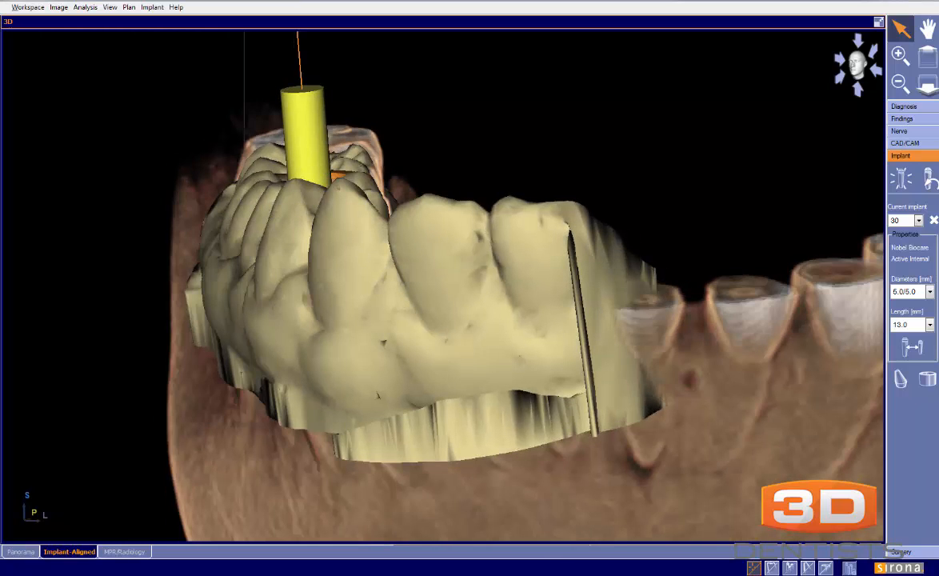
click(878, 23)
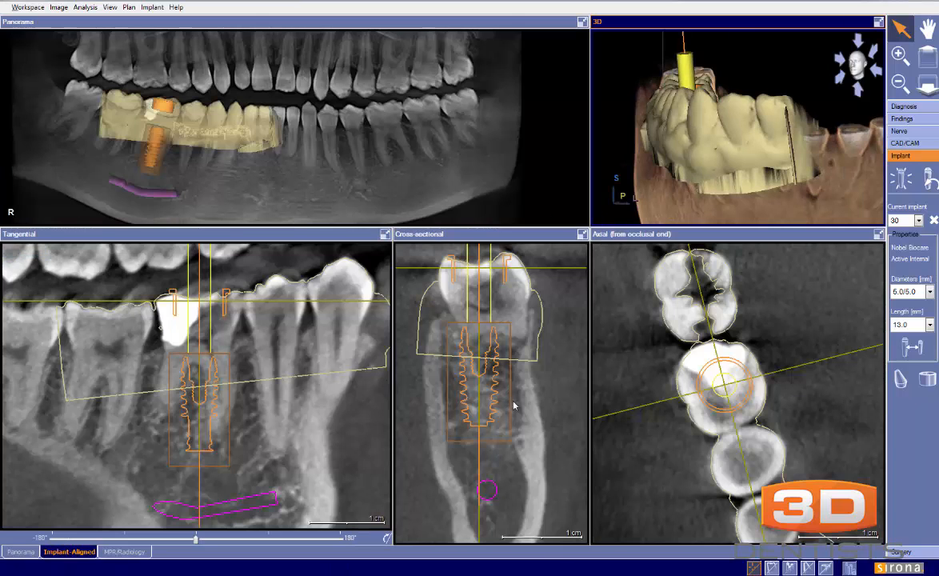
- Tilt implant 30's apex toward the nerve canal in the cross-sectional view and check its axis in an enlarged 3D view
drag(522, 426, 520, 434)
scroll(518, 433, down, 1)
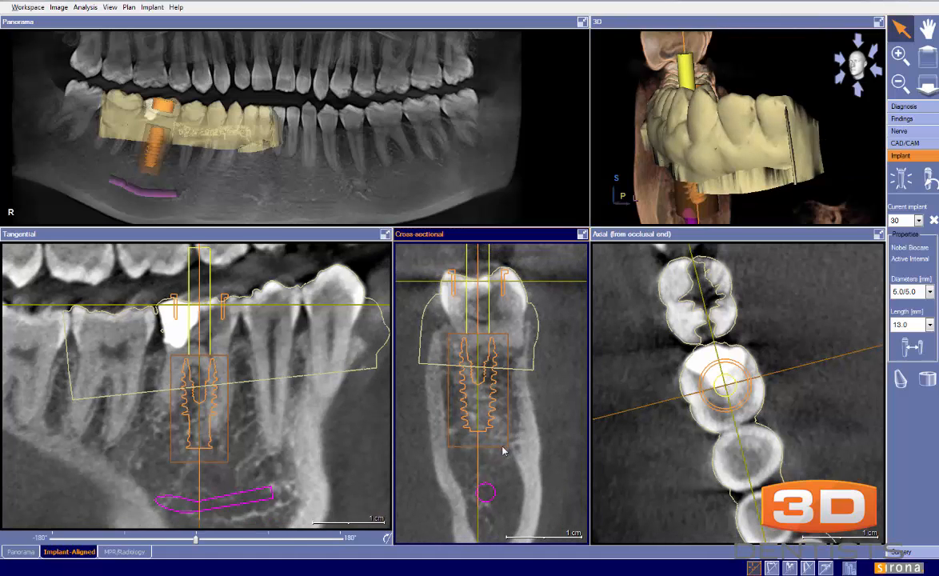
drag(479, 468, 485, 471)
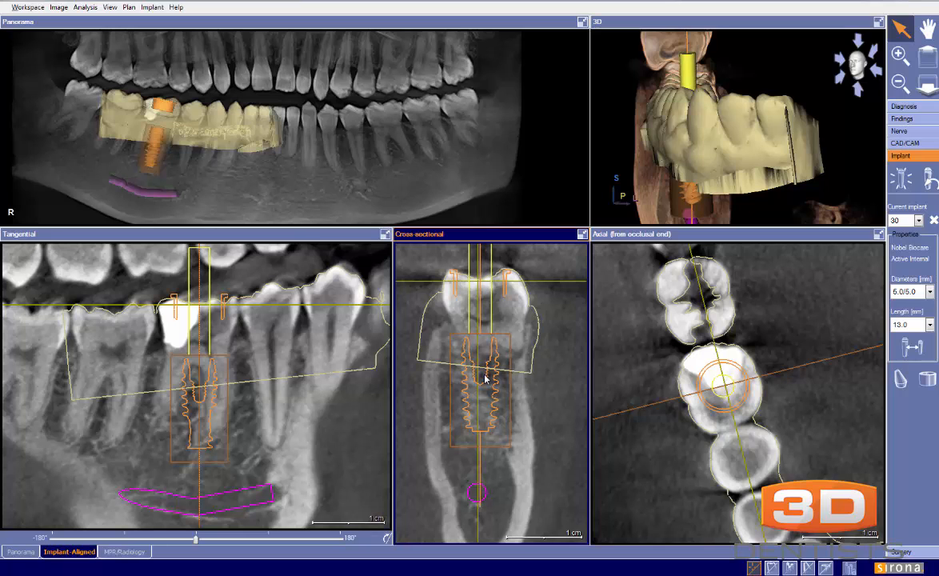
click(878, 22)
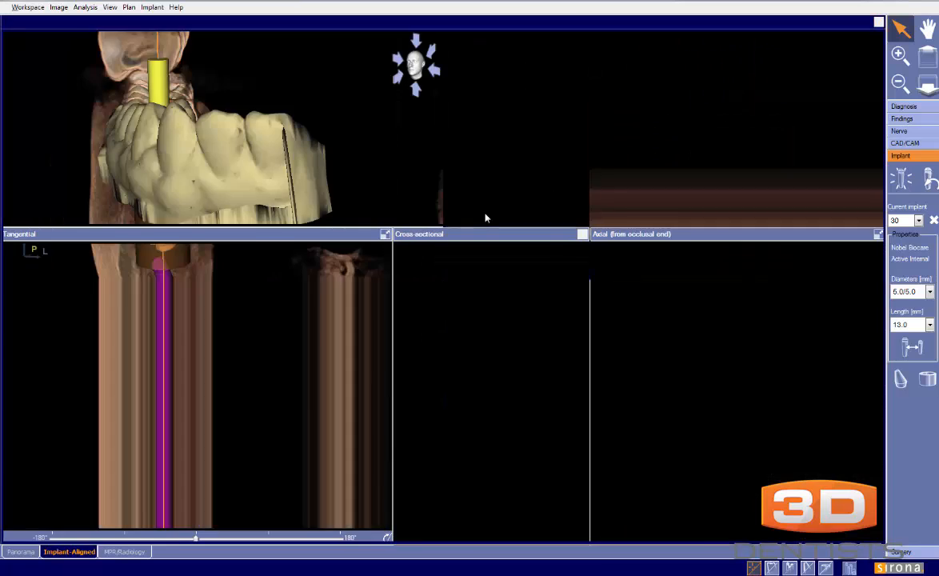
drag(480, 240, 376, 216)
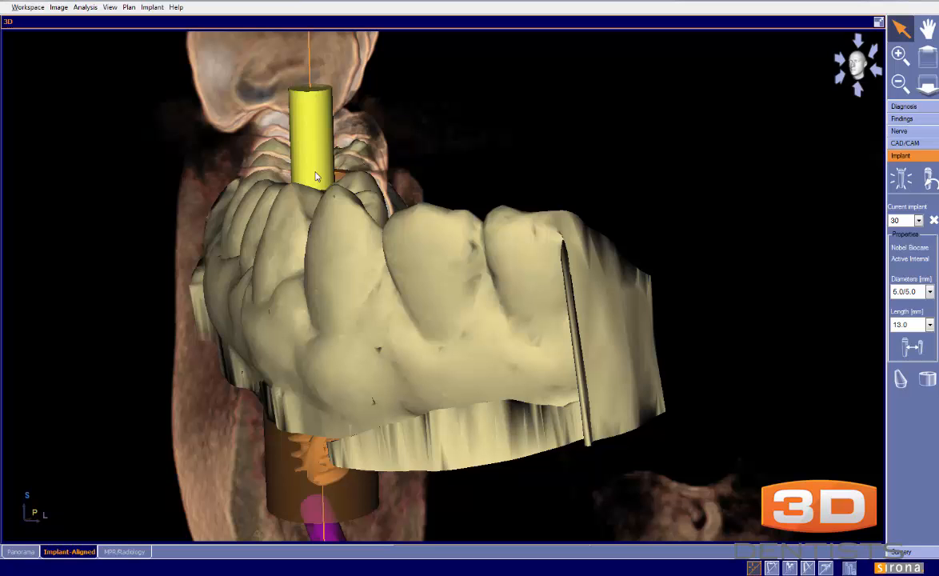
click(879, 21)
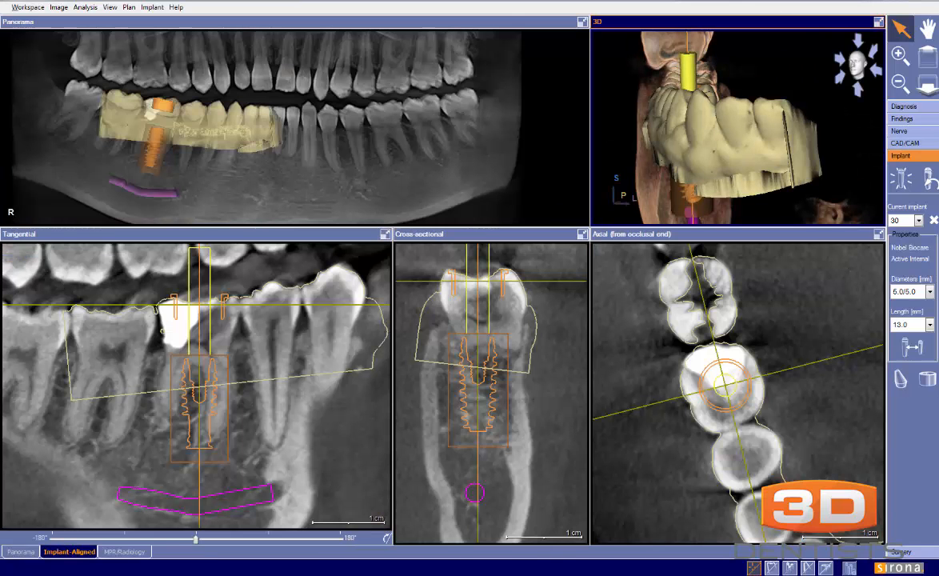